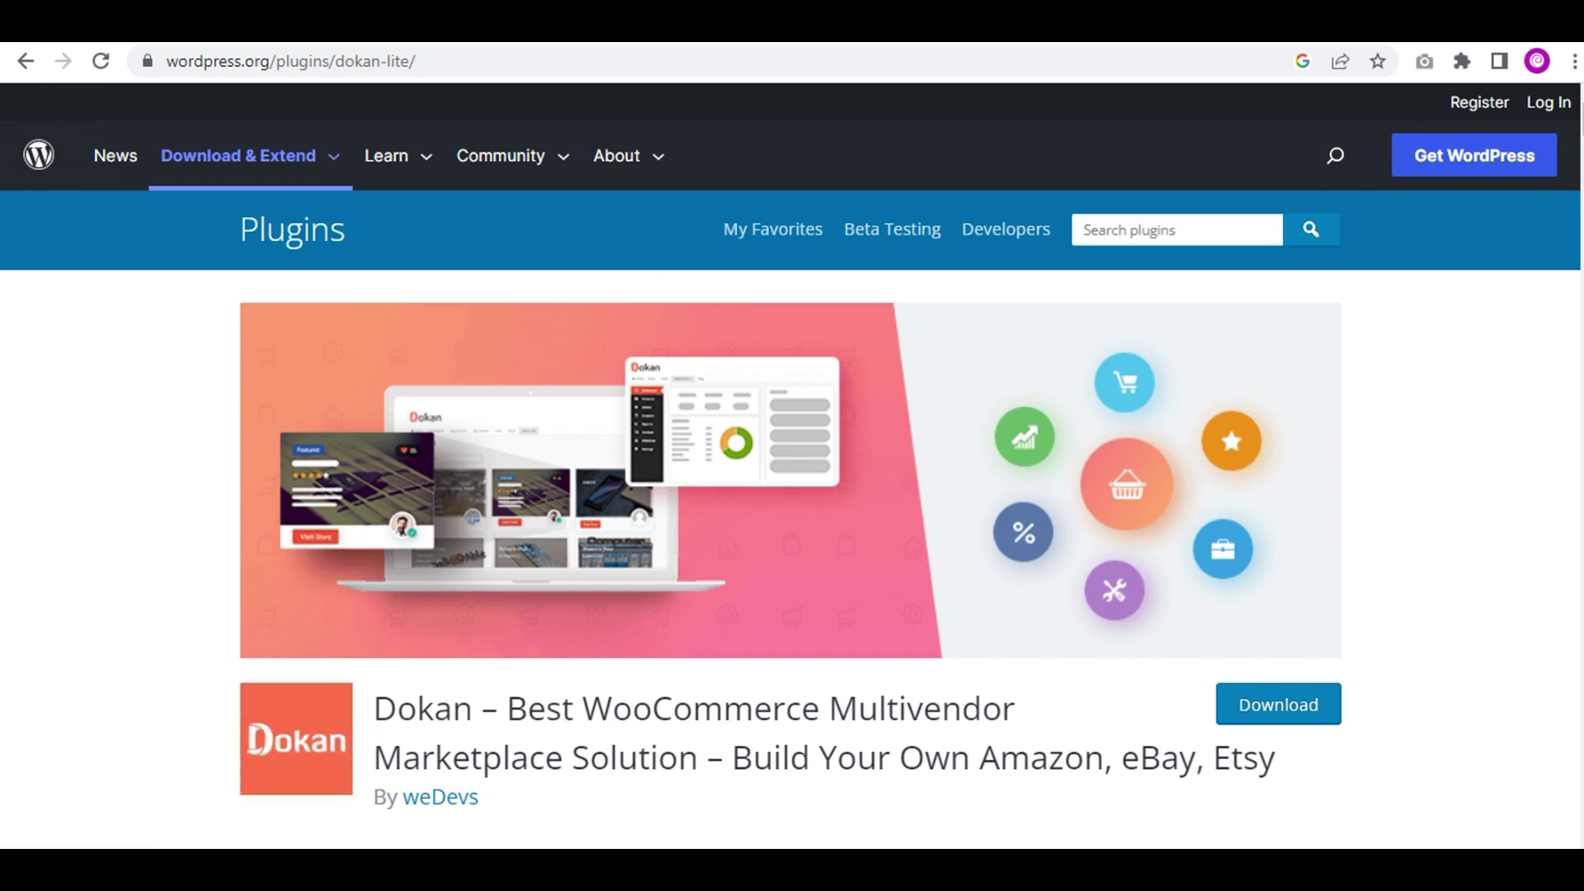
Compare the QR Code settings and Dokan vendors tabs, then confirm Dokan is active.
key("ctrl+Tab")
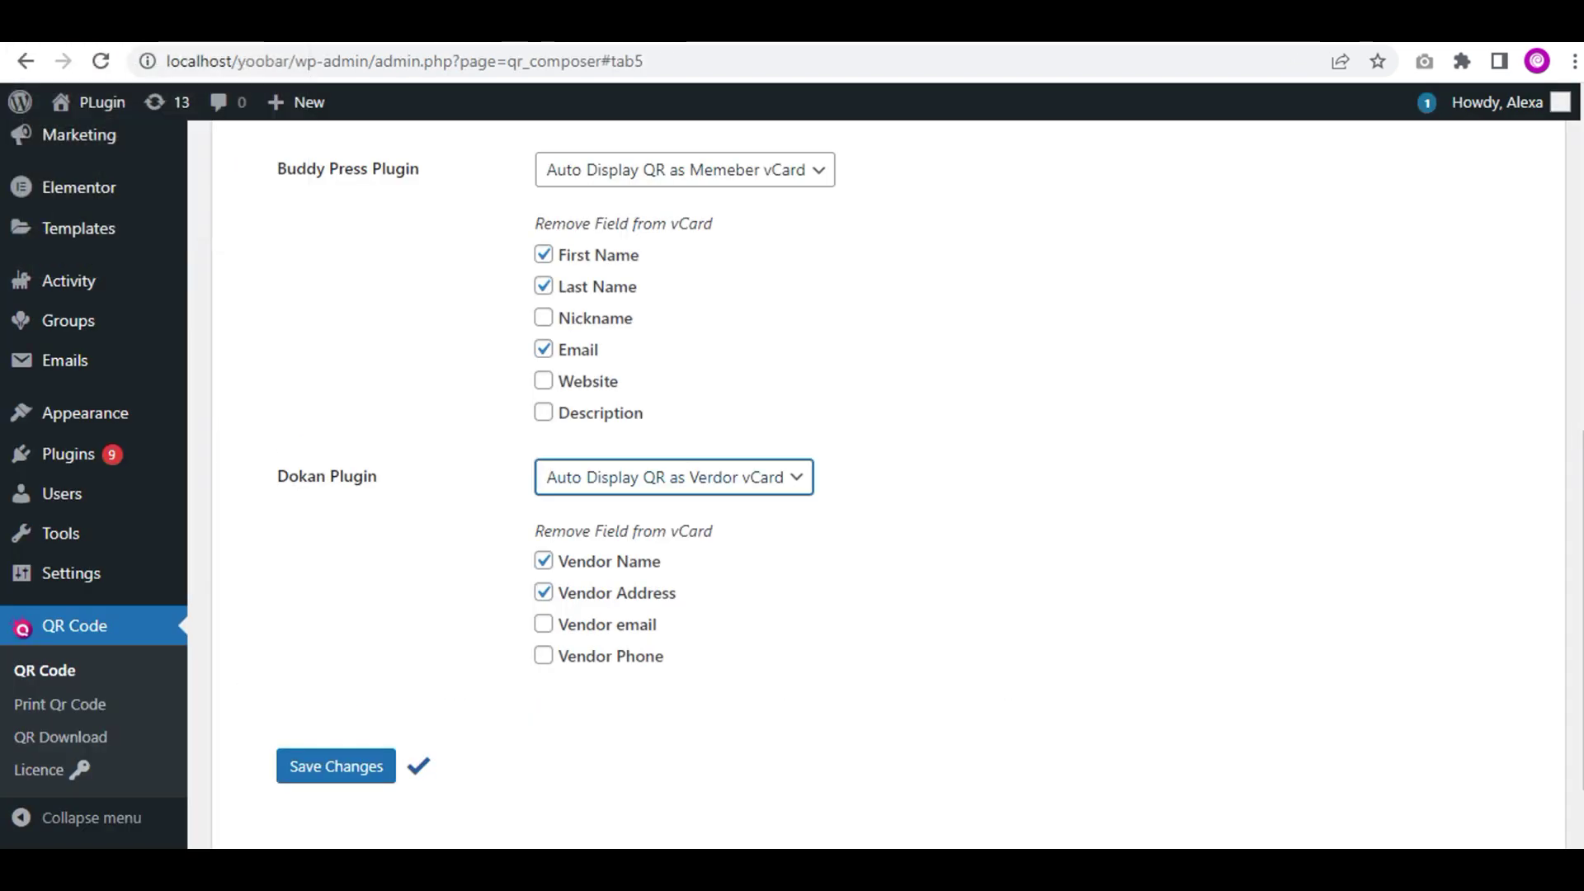
key("ctrl+Tab")
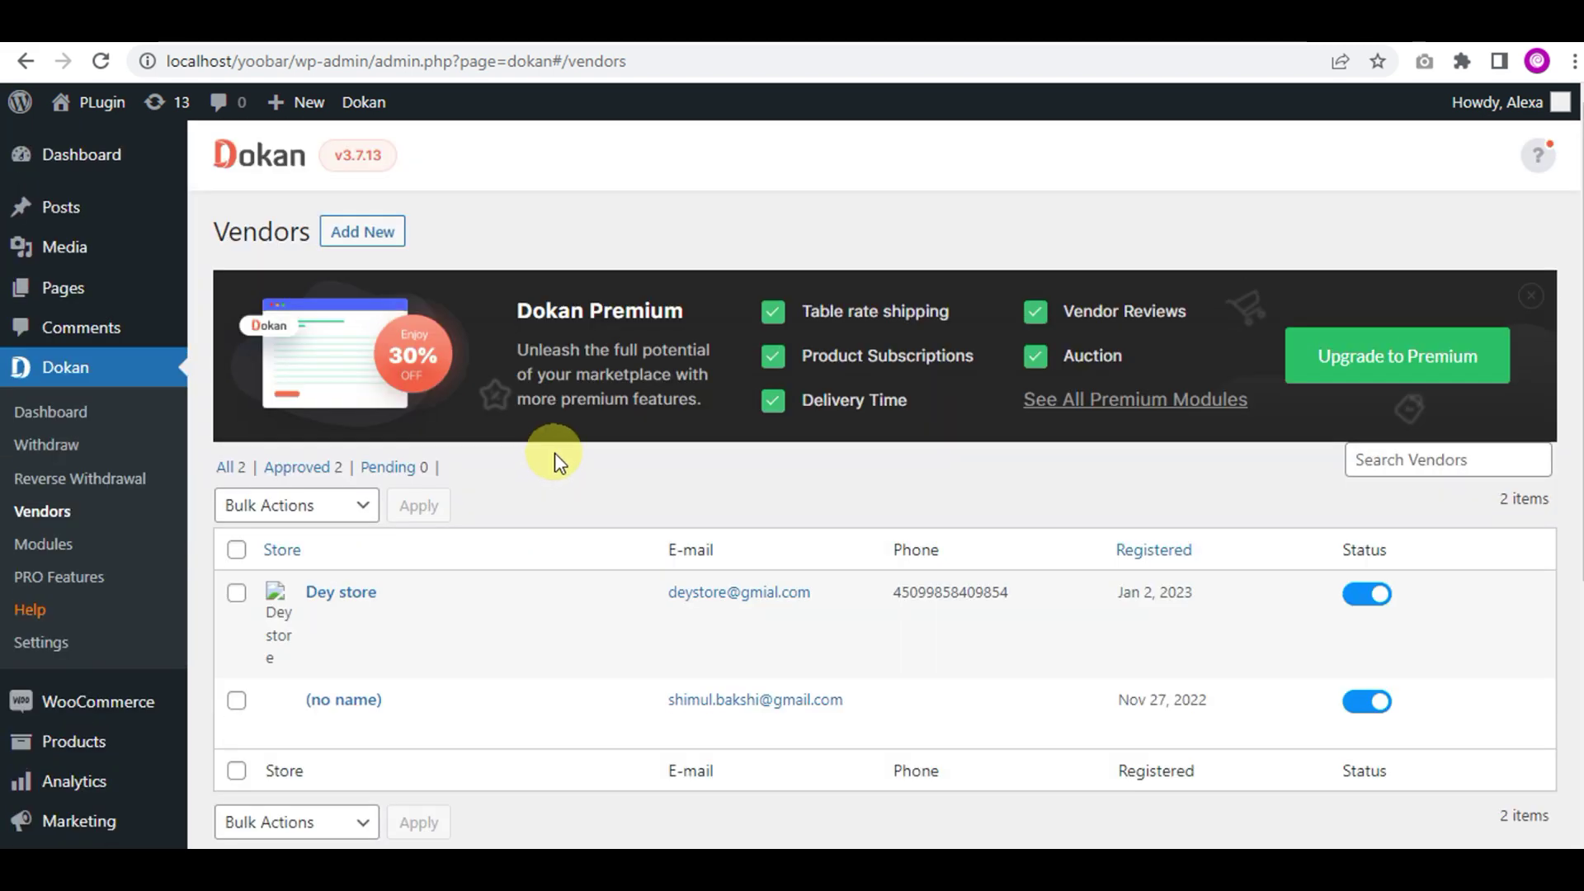
key("ctrl+Tab")
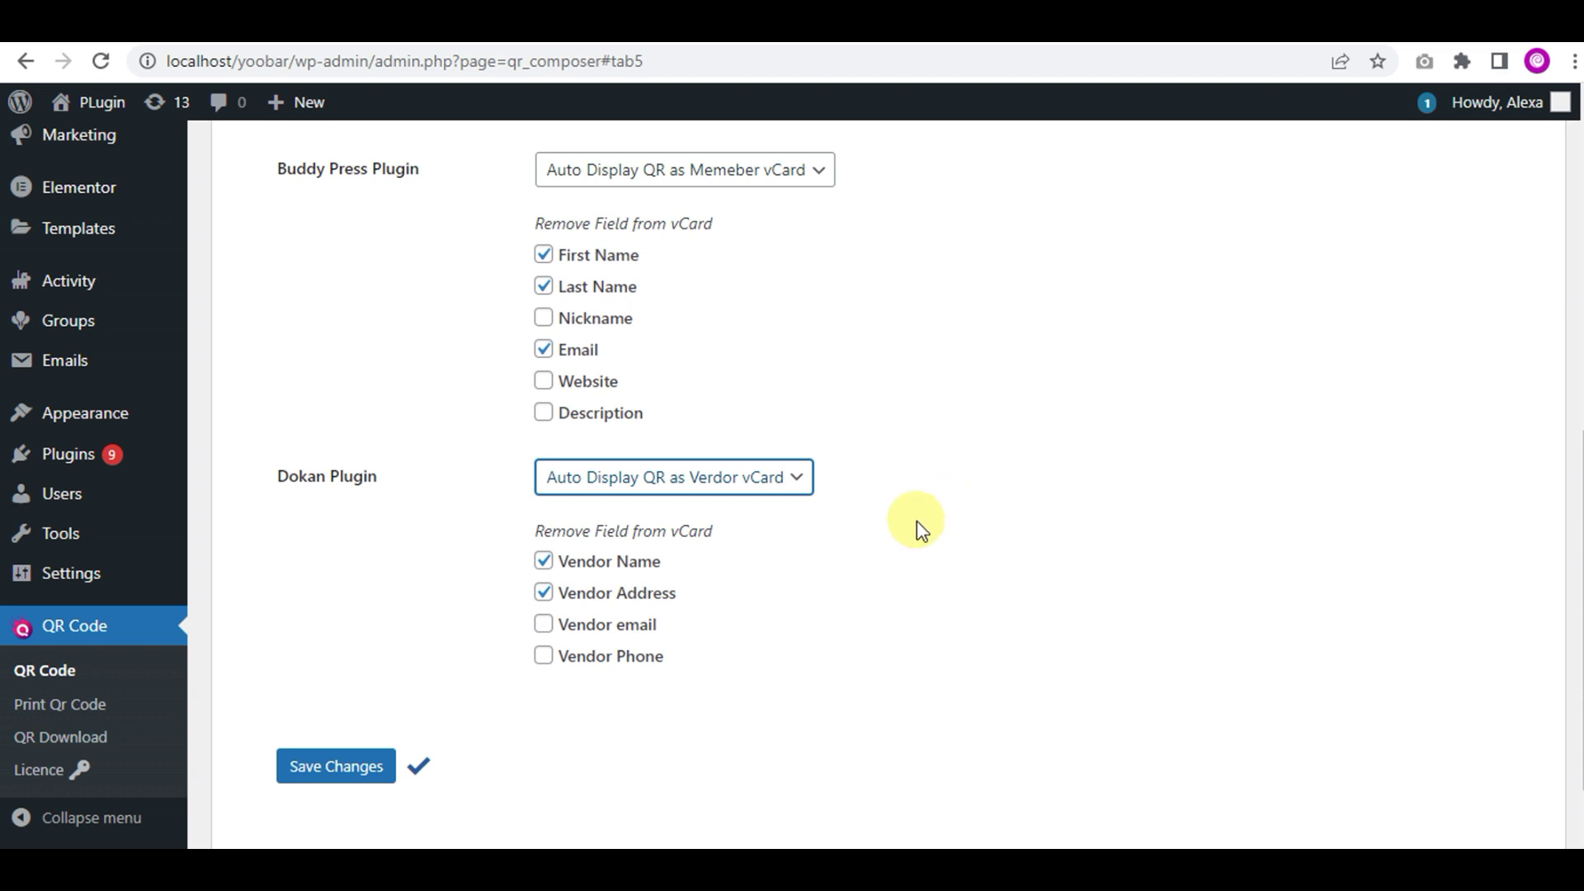
left_click(796, 479)
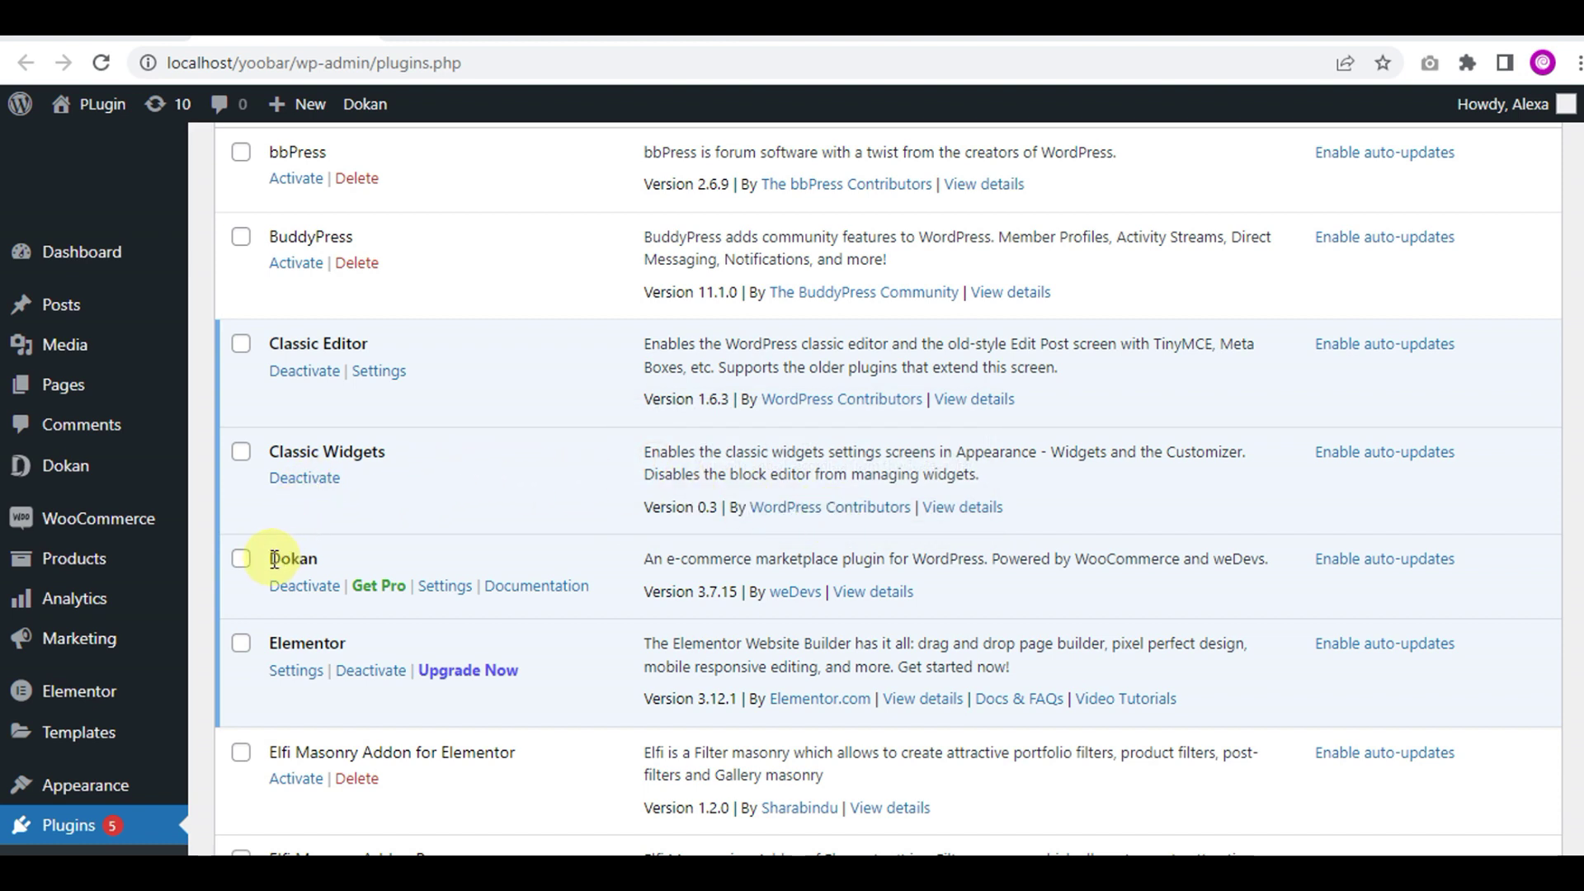
Look through the Dokan Plugin integration choices without changing the selection.
left_click_drag(272, 560, 332, 563)
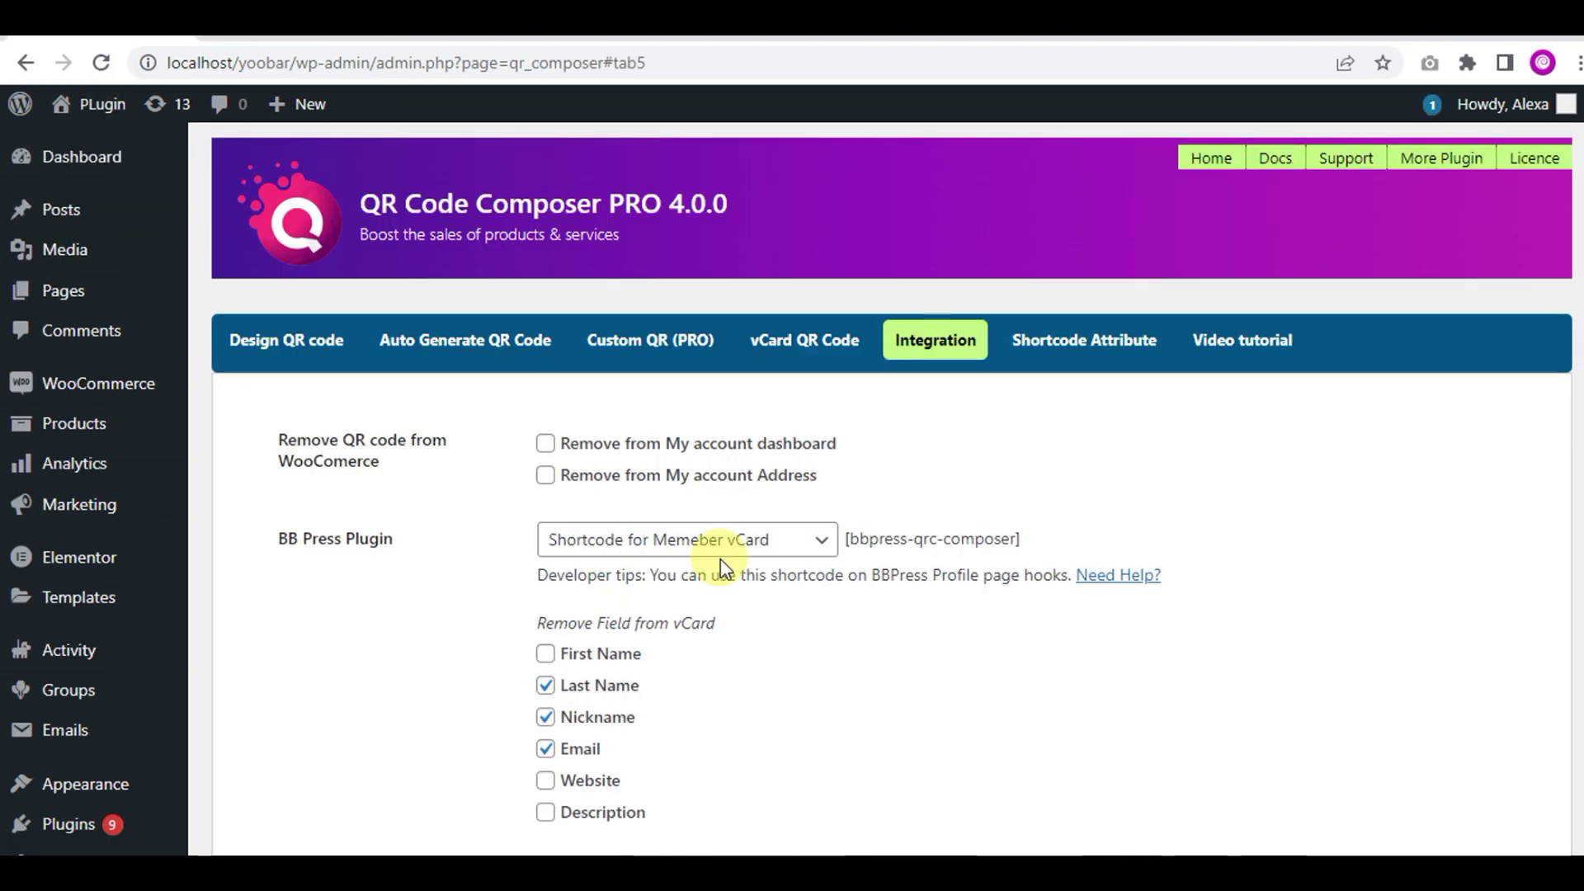
scroll(720, 559, "down", 5)
scroll(926, 604, "down", 3)
left_click(873, 543)
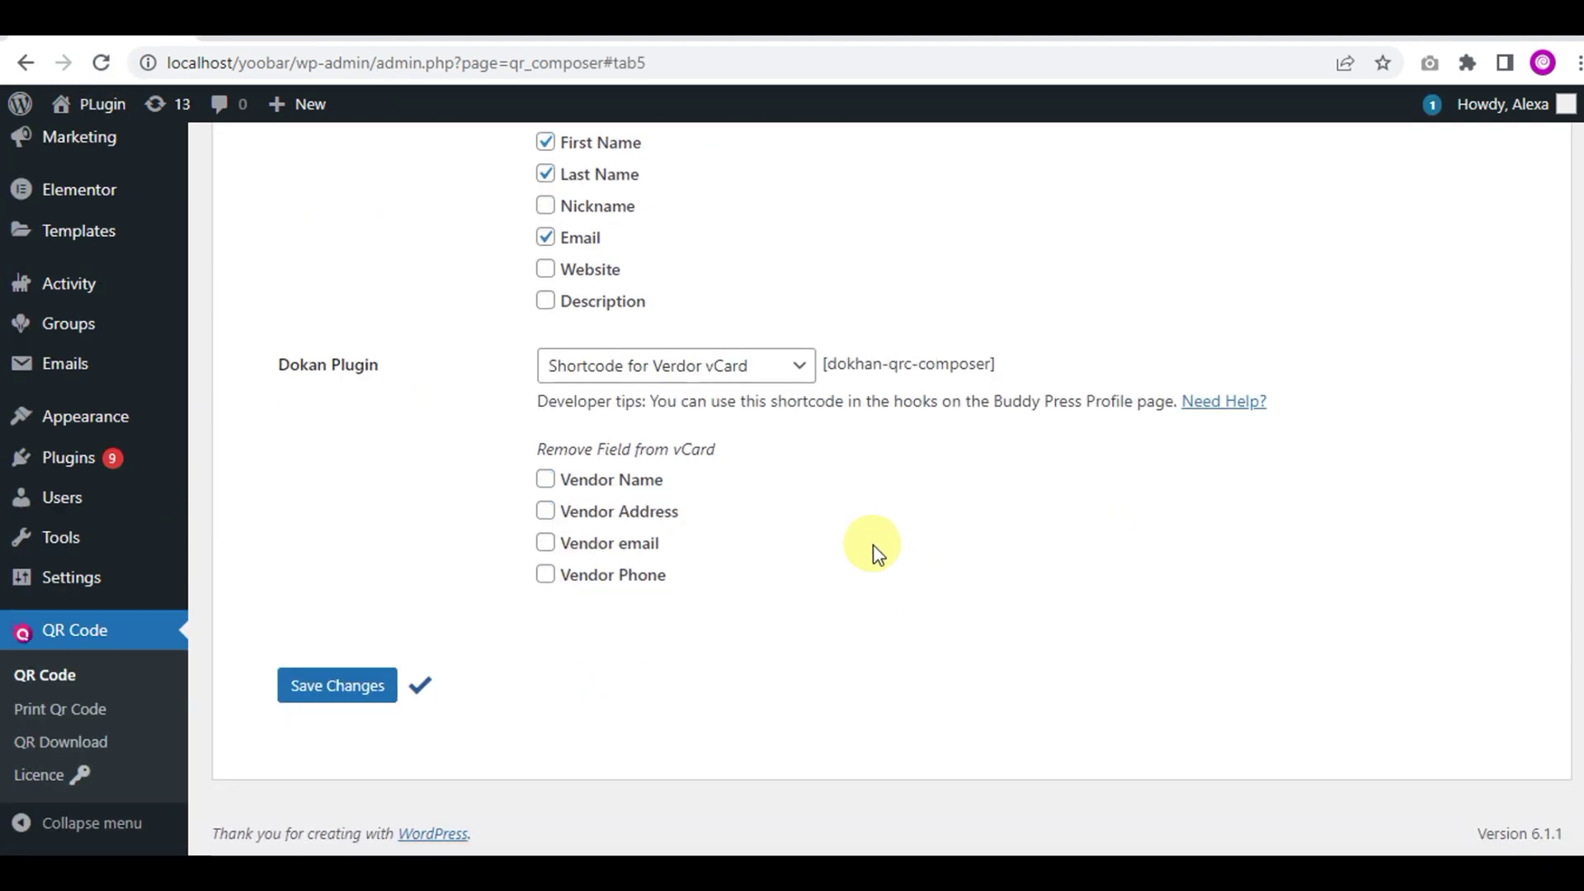
left_click(762, 368)
left_click(951, 461)
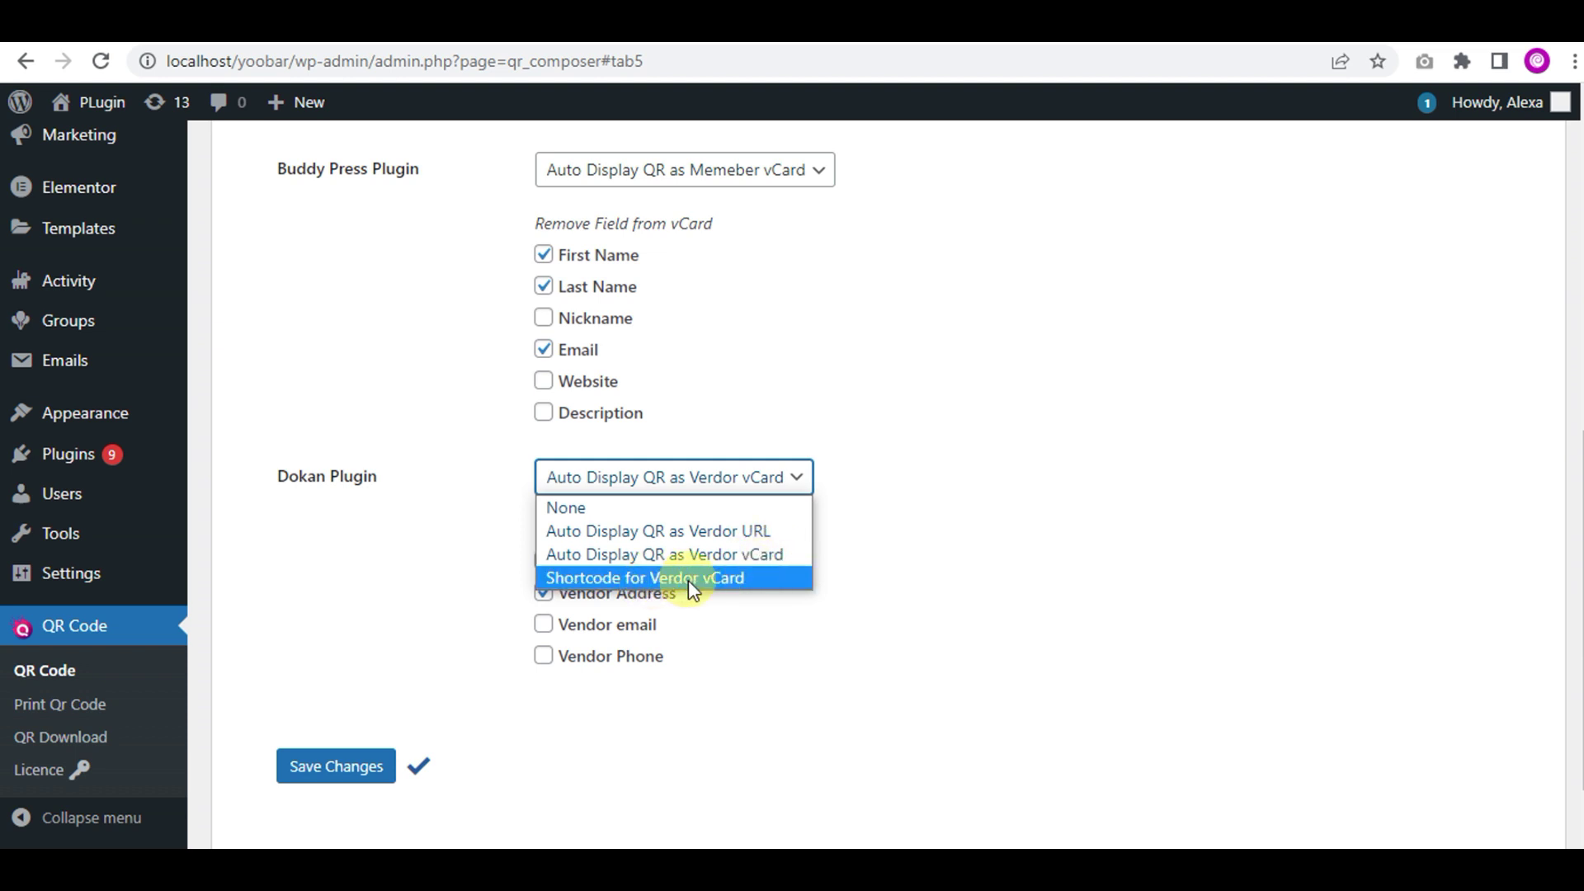
left_click(848, 607)
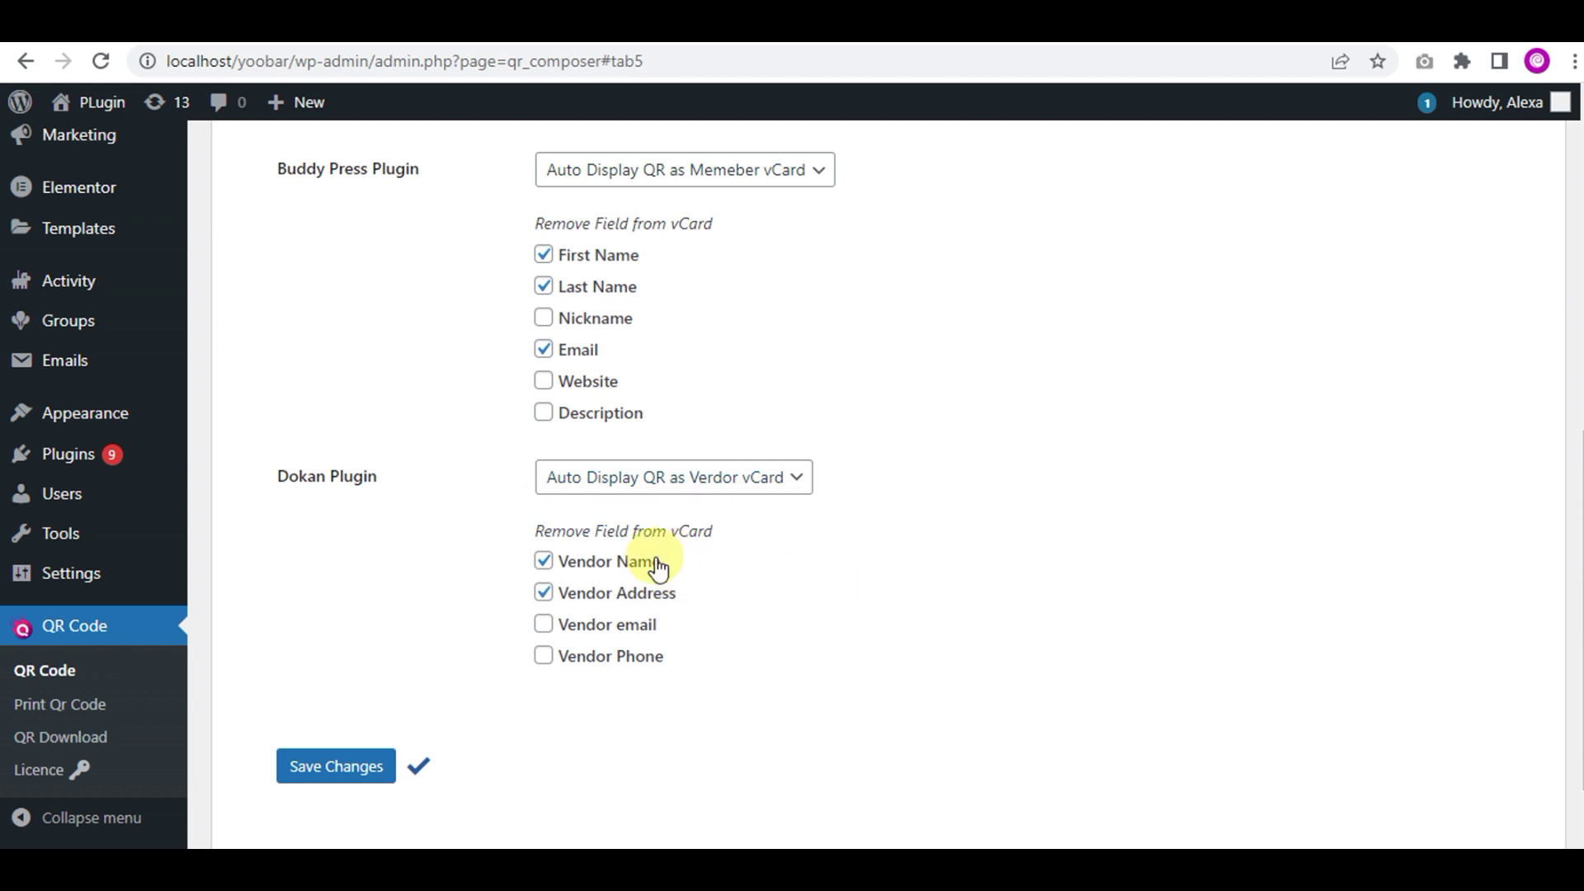
Set Dokan Plugin to 'Auto Display QR as Verdor URL' and save.
left_click(670, 480)
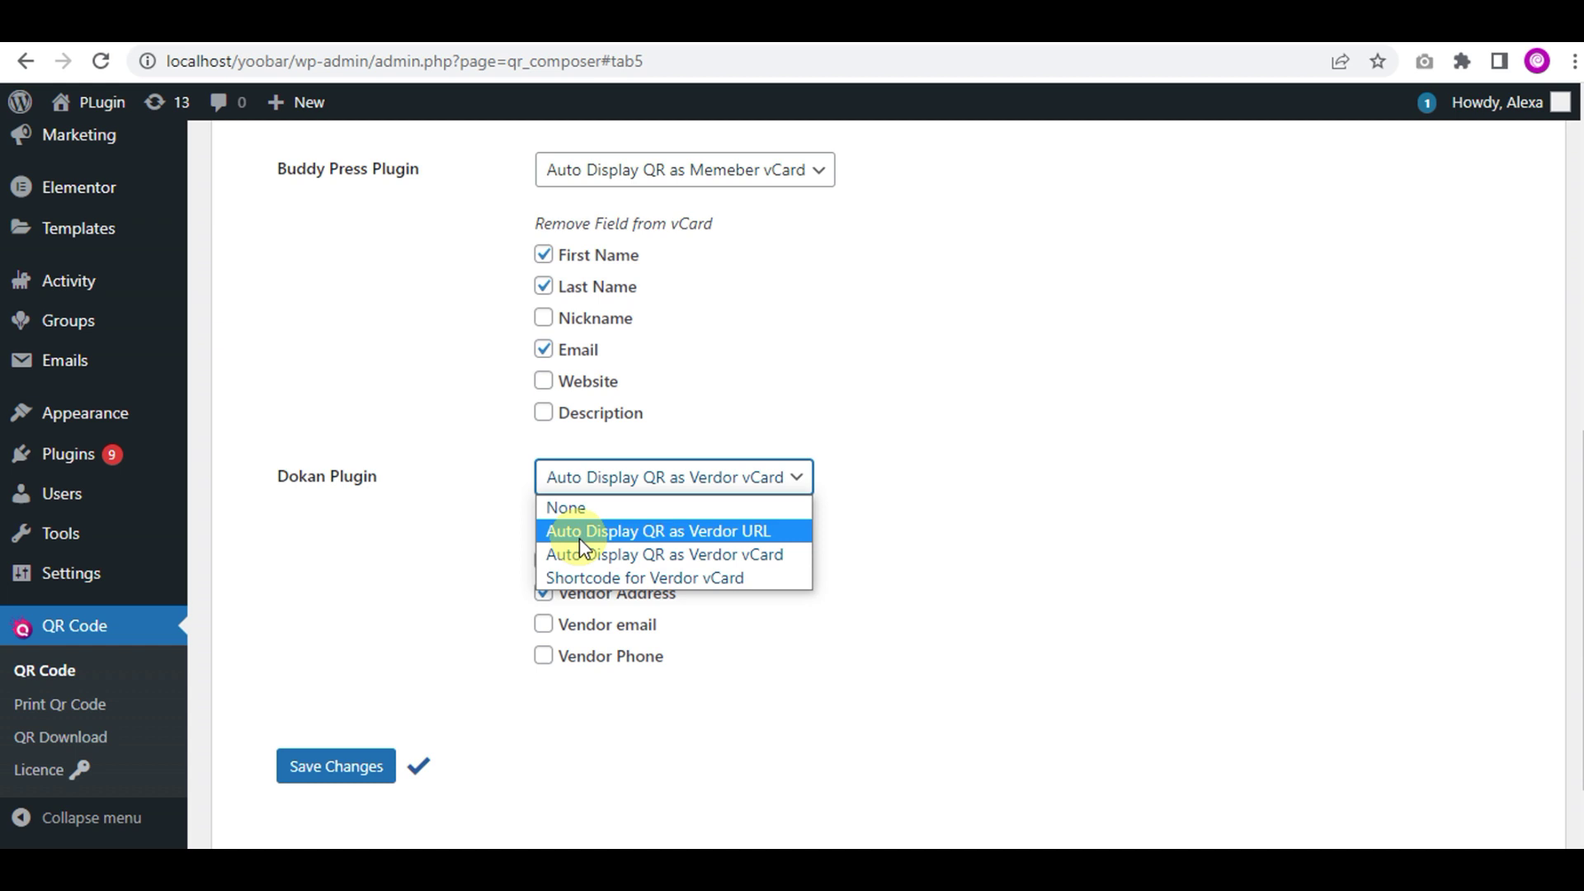
left_click(648, 535)
left_click(346, 682)
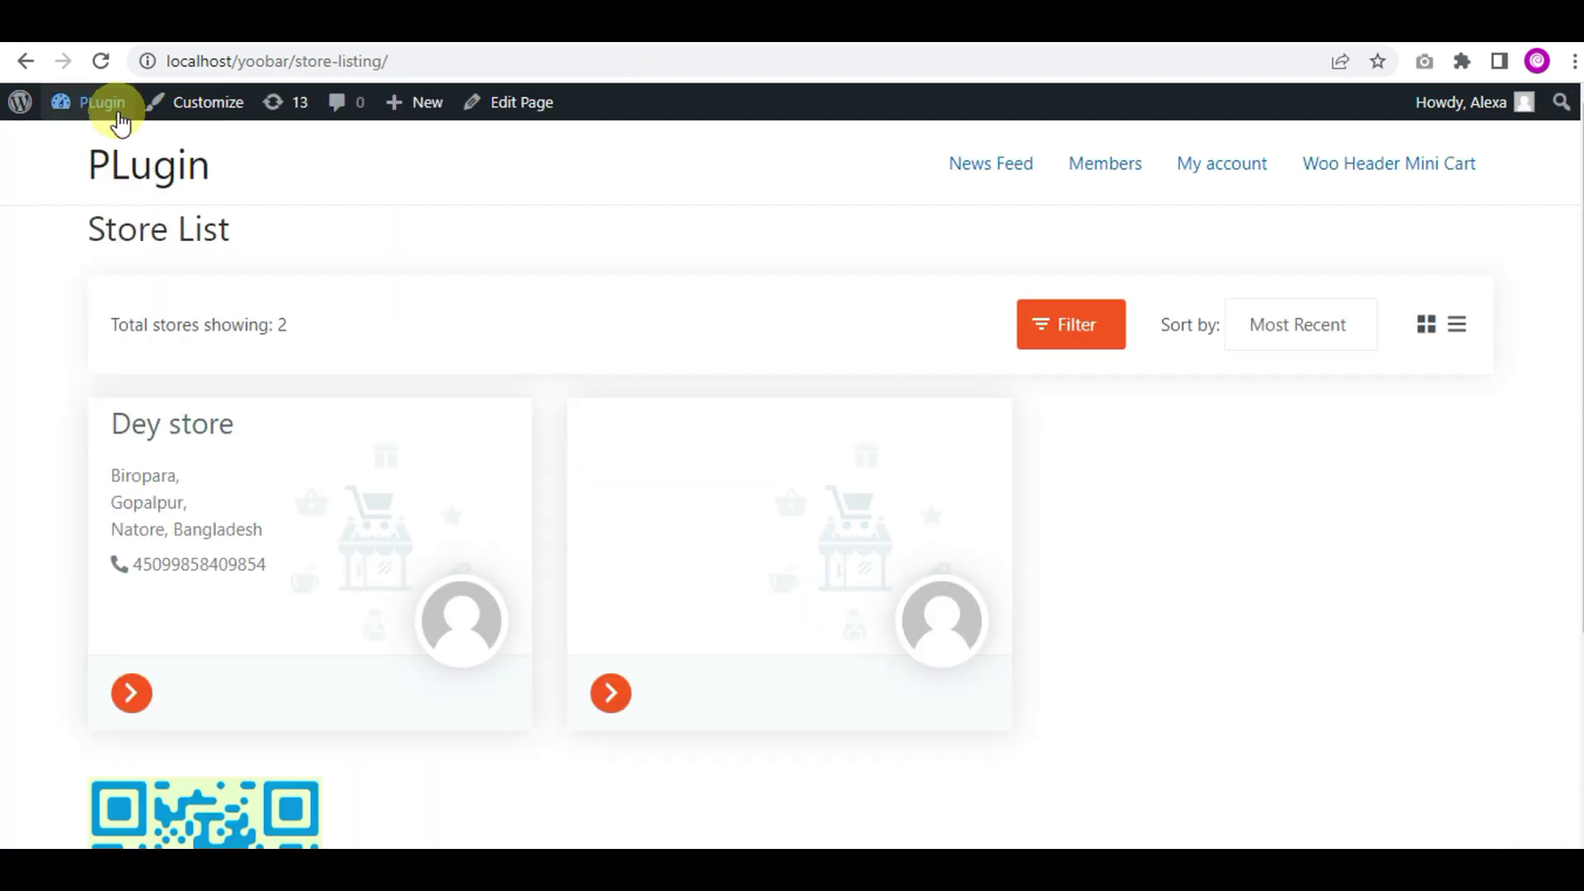
scroll(202, 159, "down", 1)
scroll(248, 157, "up", 1)
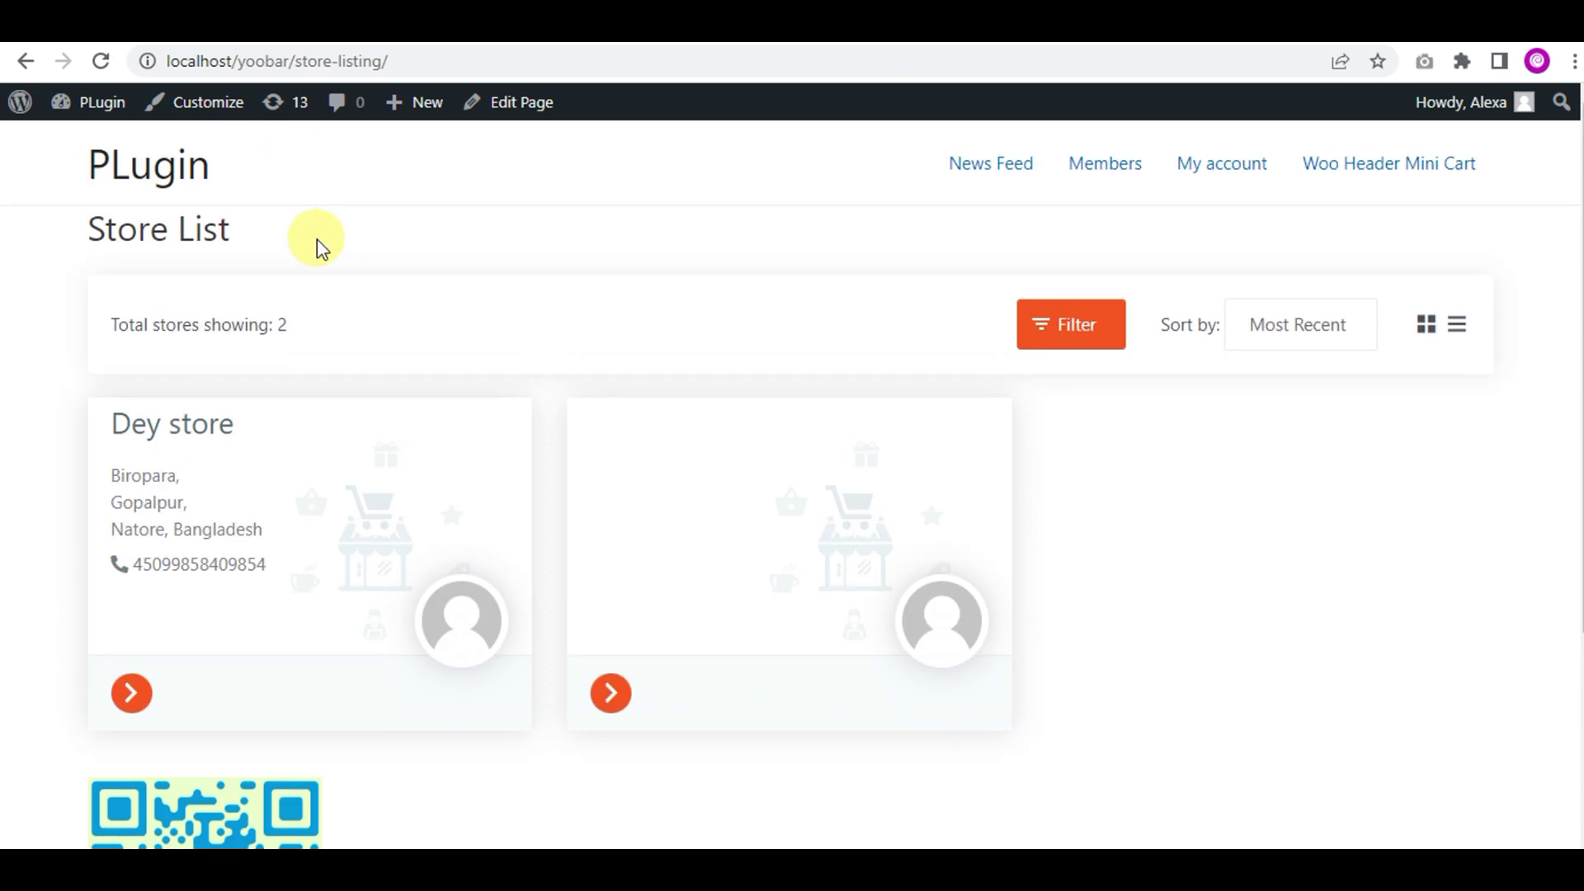
scroll(317, 244, "down", 1)
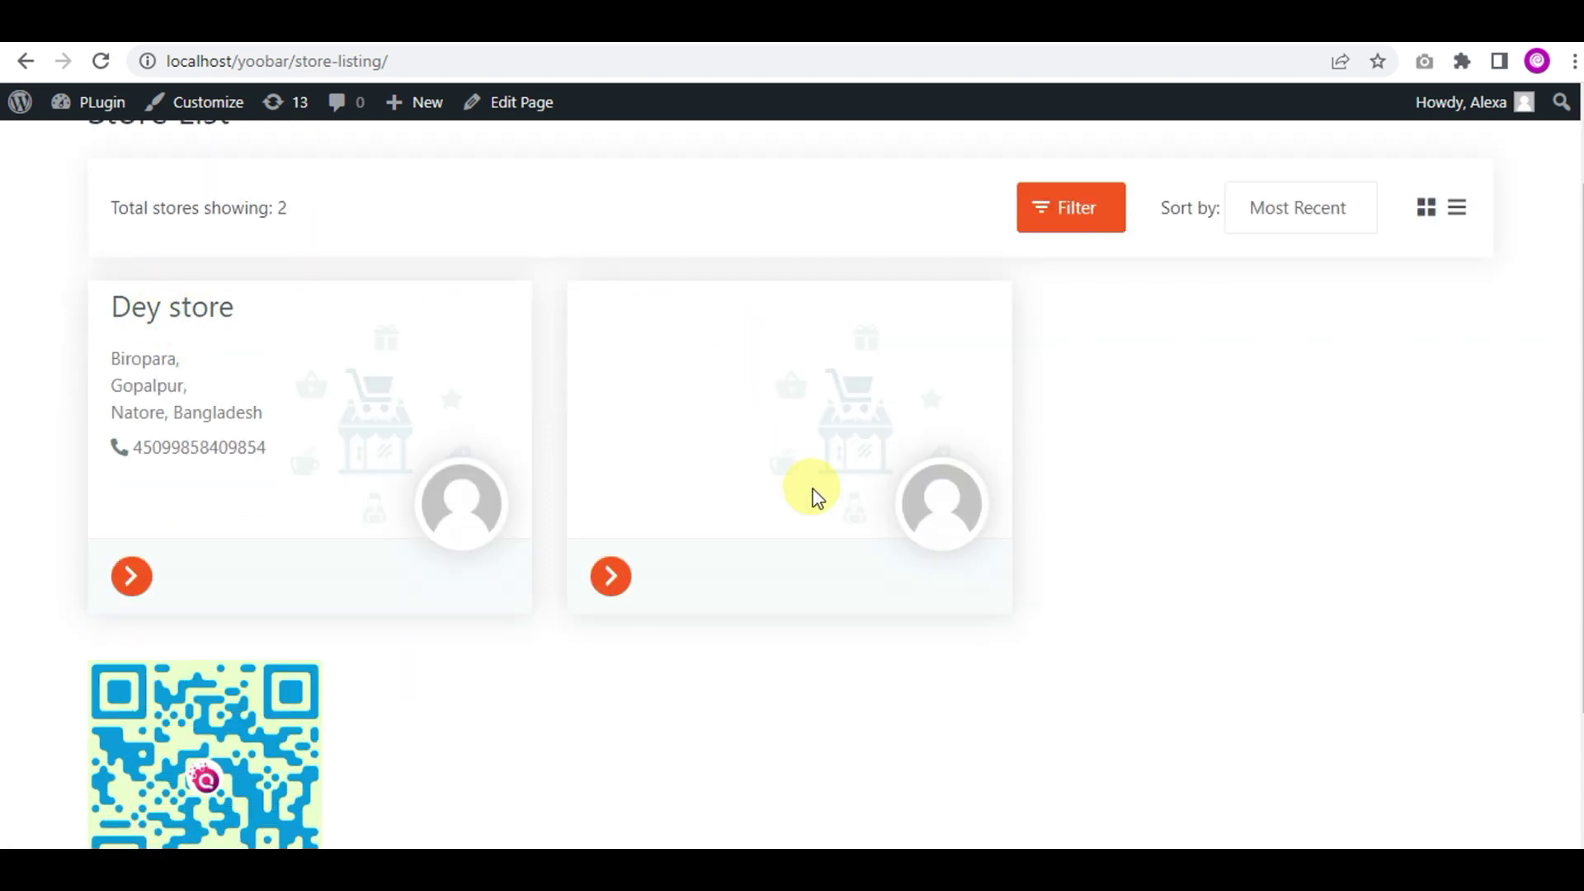
scroll(768, 544, "down", 1)
scroll(582, 532, "down", 1)
scroll(570, 532, "up", 3)
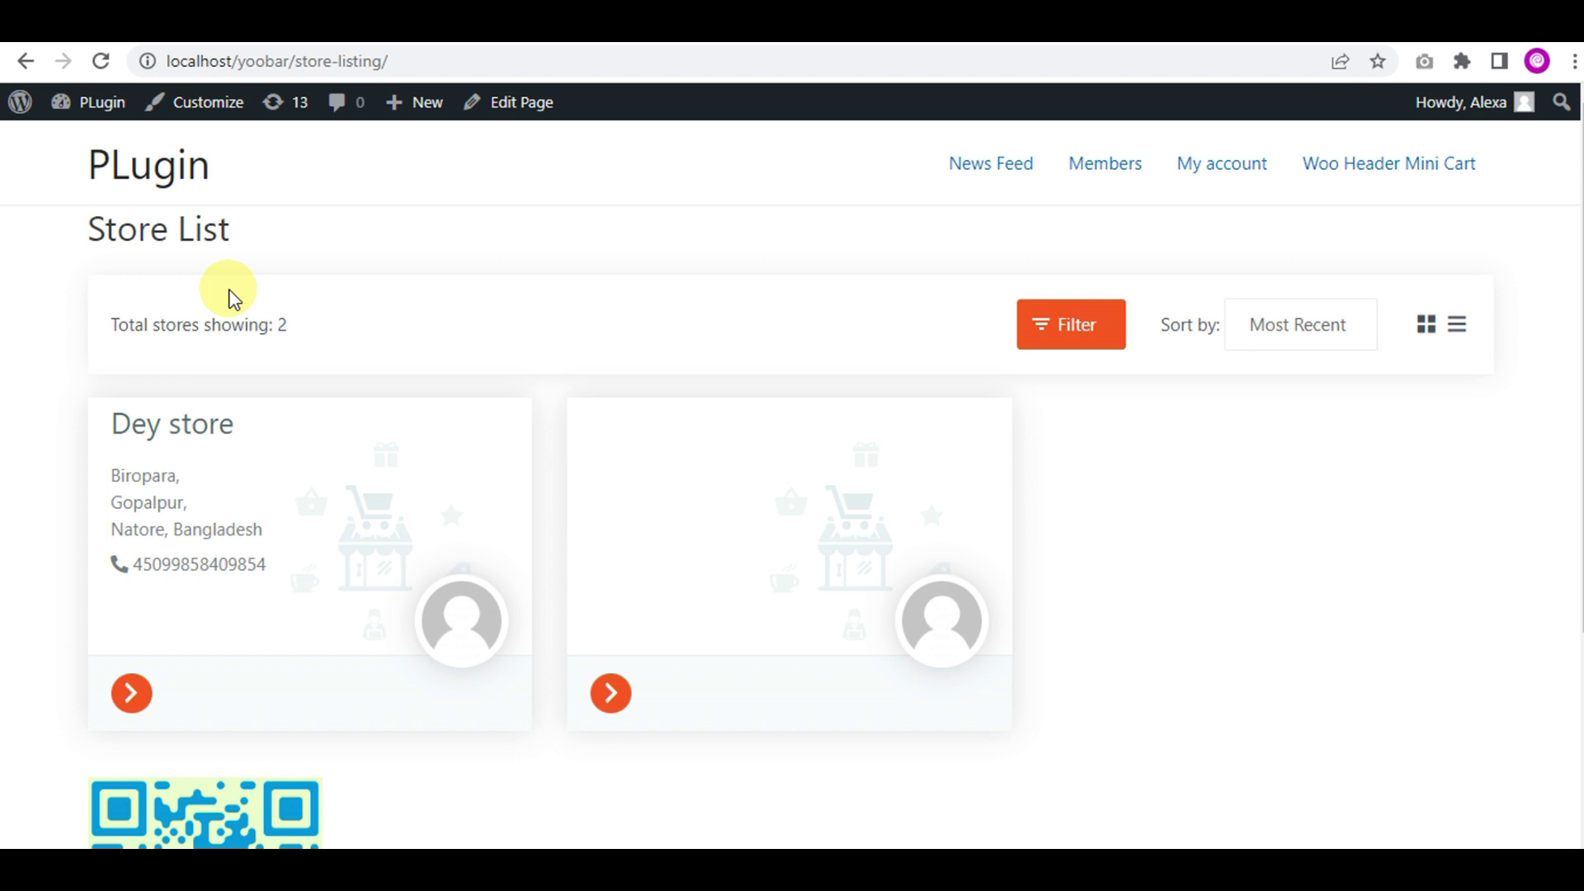
scroll(227, 495, "down", 2)
scroll(211, 607, "down", 1)
scroll(210, 607, "up", 3)
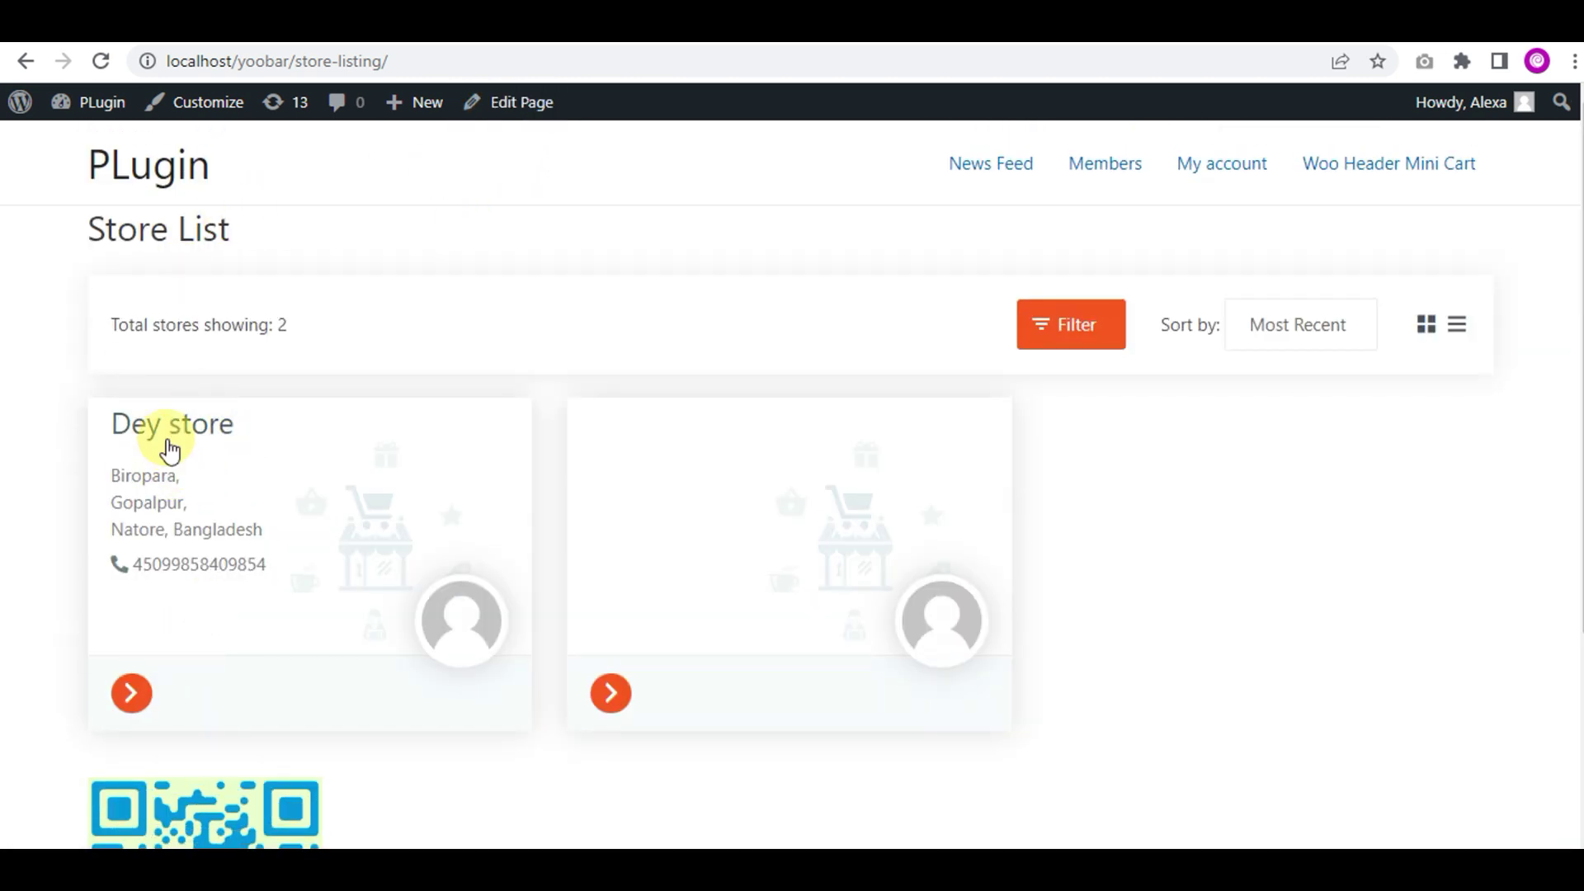
Download Dey store's QR code image as png (1).png, then return to the QR settings.
left_click(171, 441)
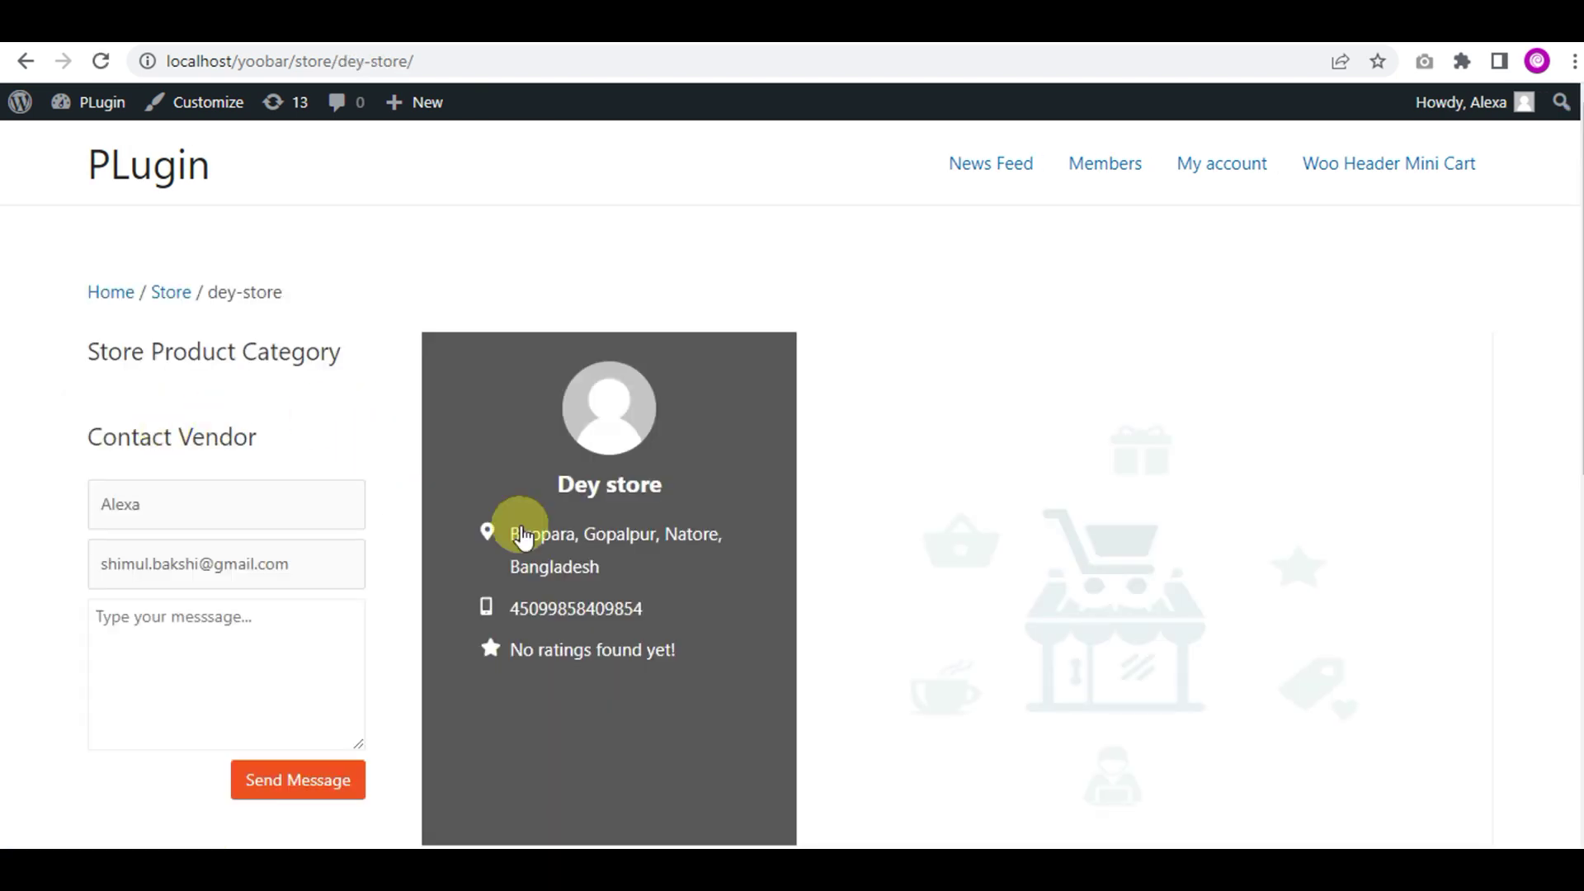
scroll(579, 482, "down", 1)
scroll(578, 483, "down", 3)
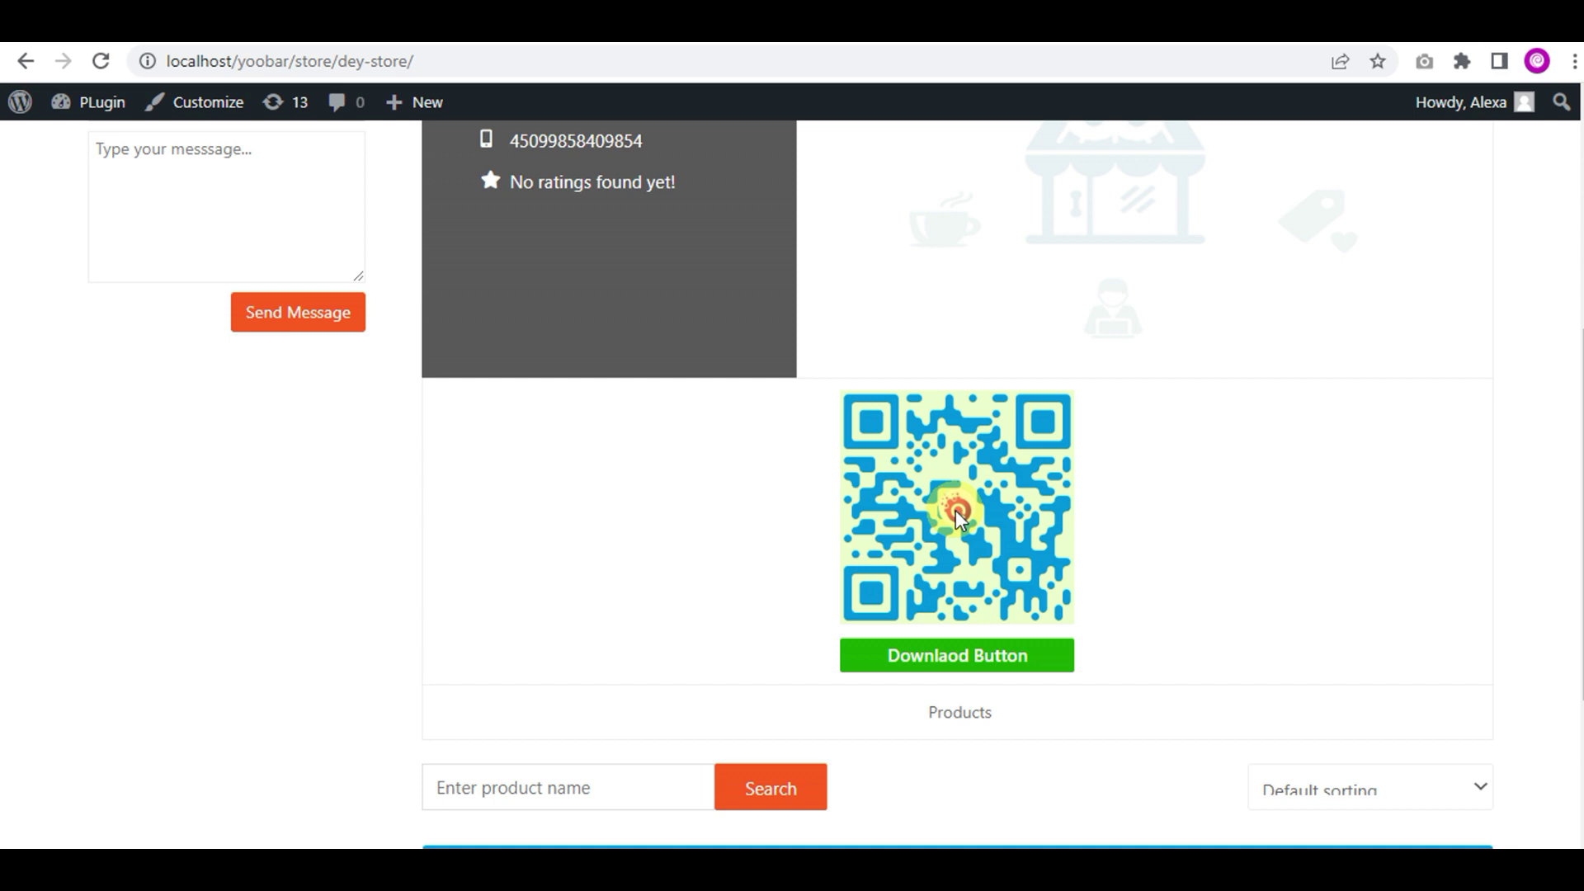
scroll(956, 514, "down", 1)
scroll(955, 514, "up", 1)
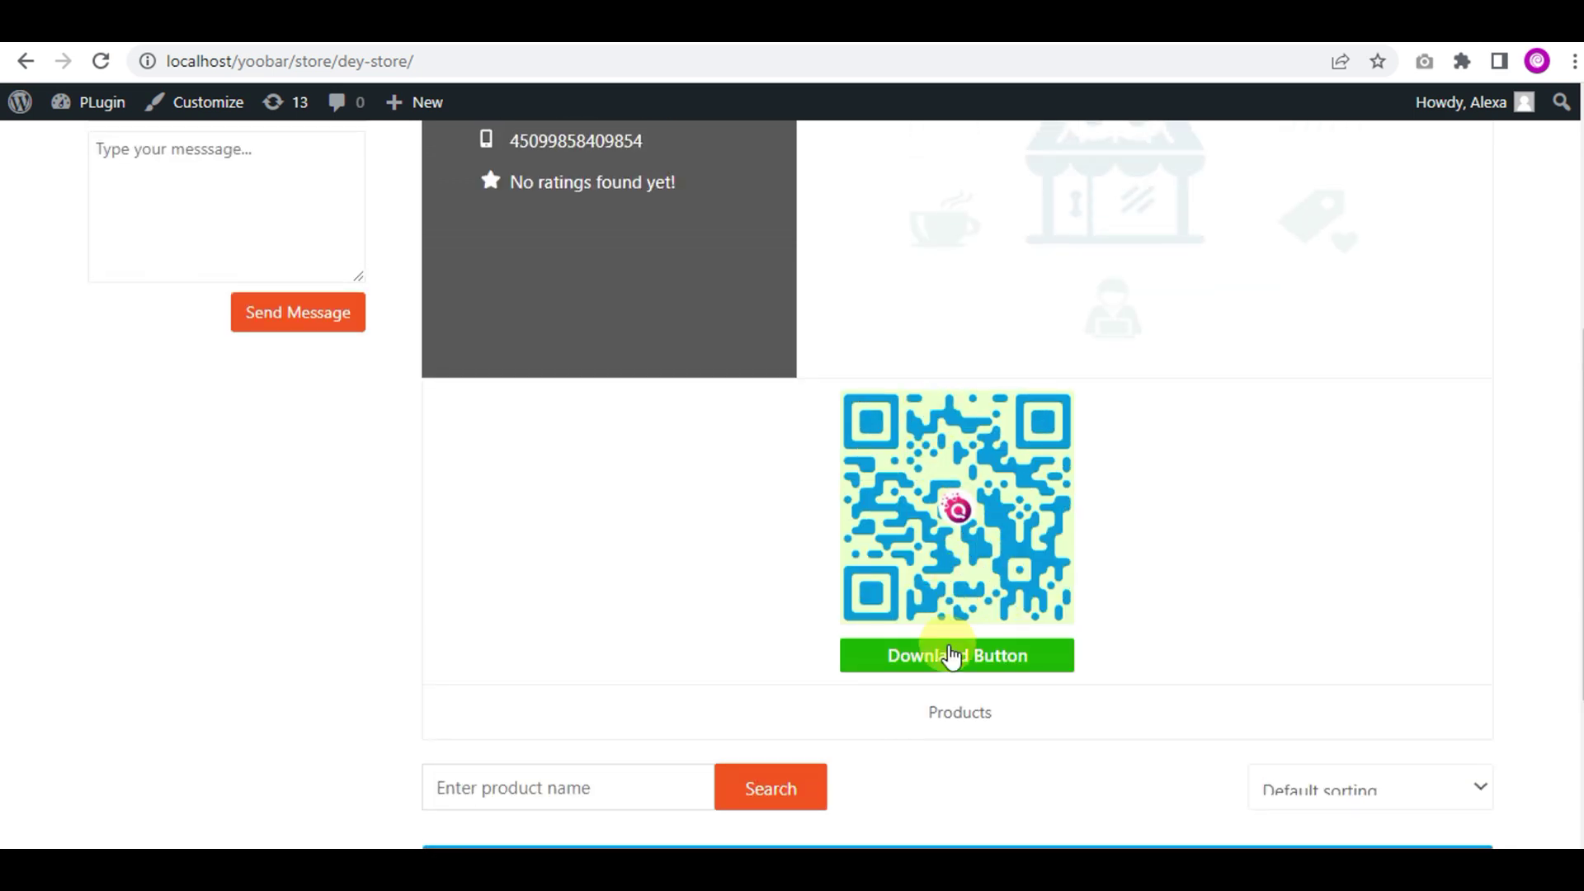
left_click(950, 655)
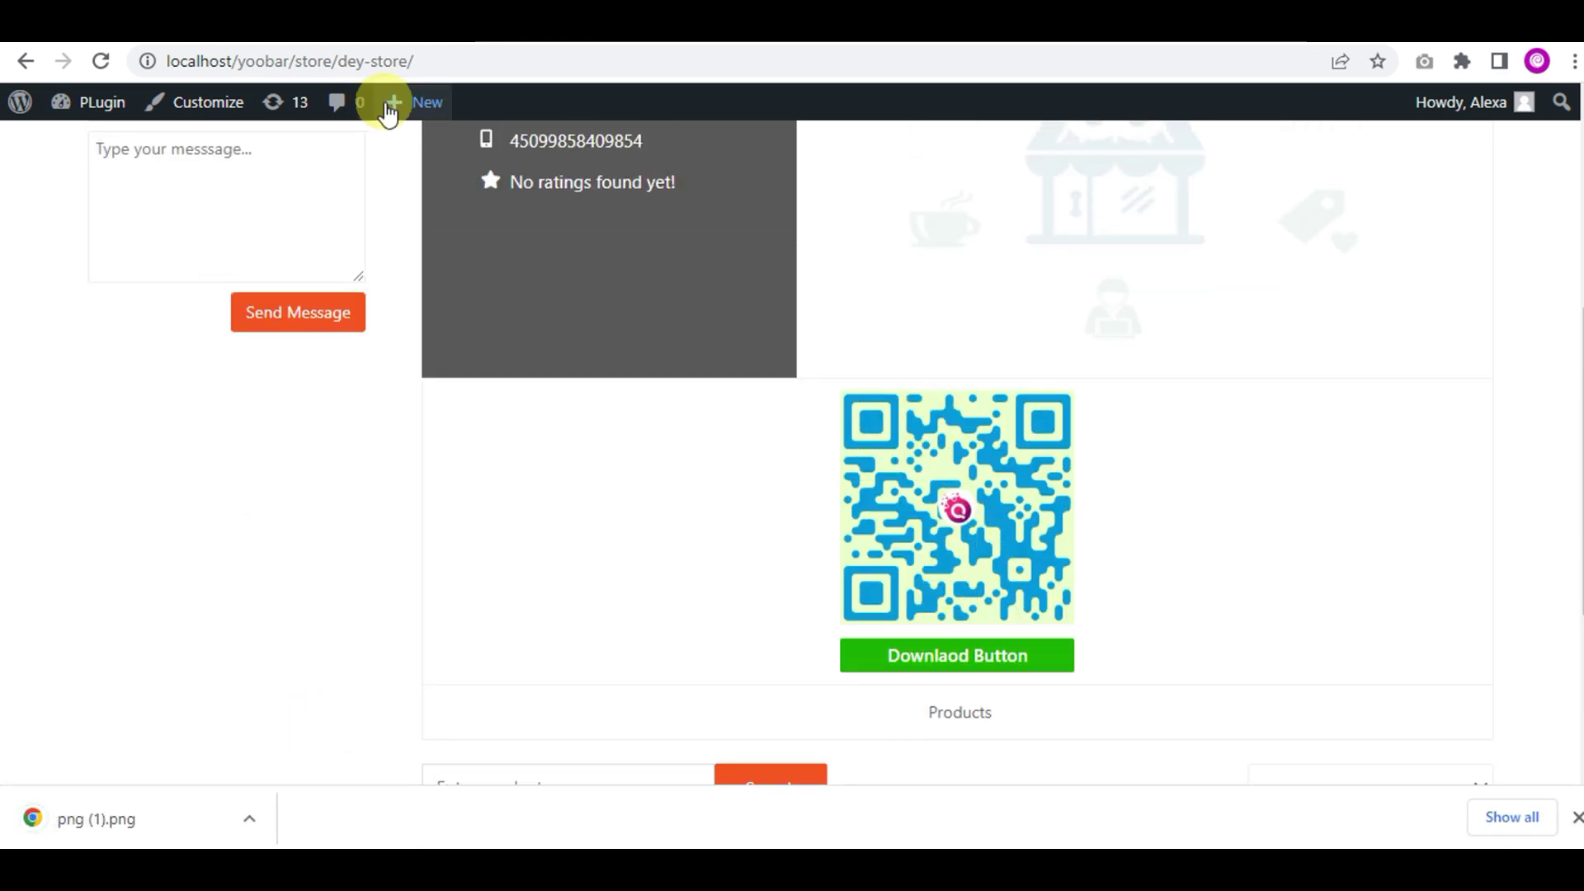
left_click(417, 60)
scroll(954, 662, "up", 2)
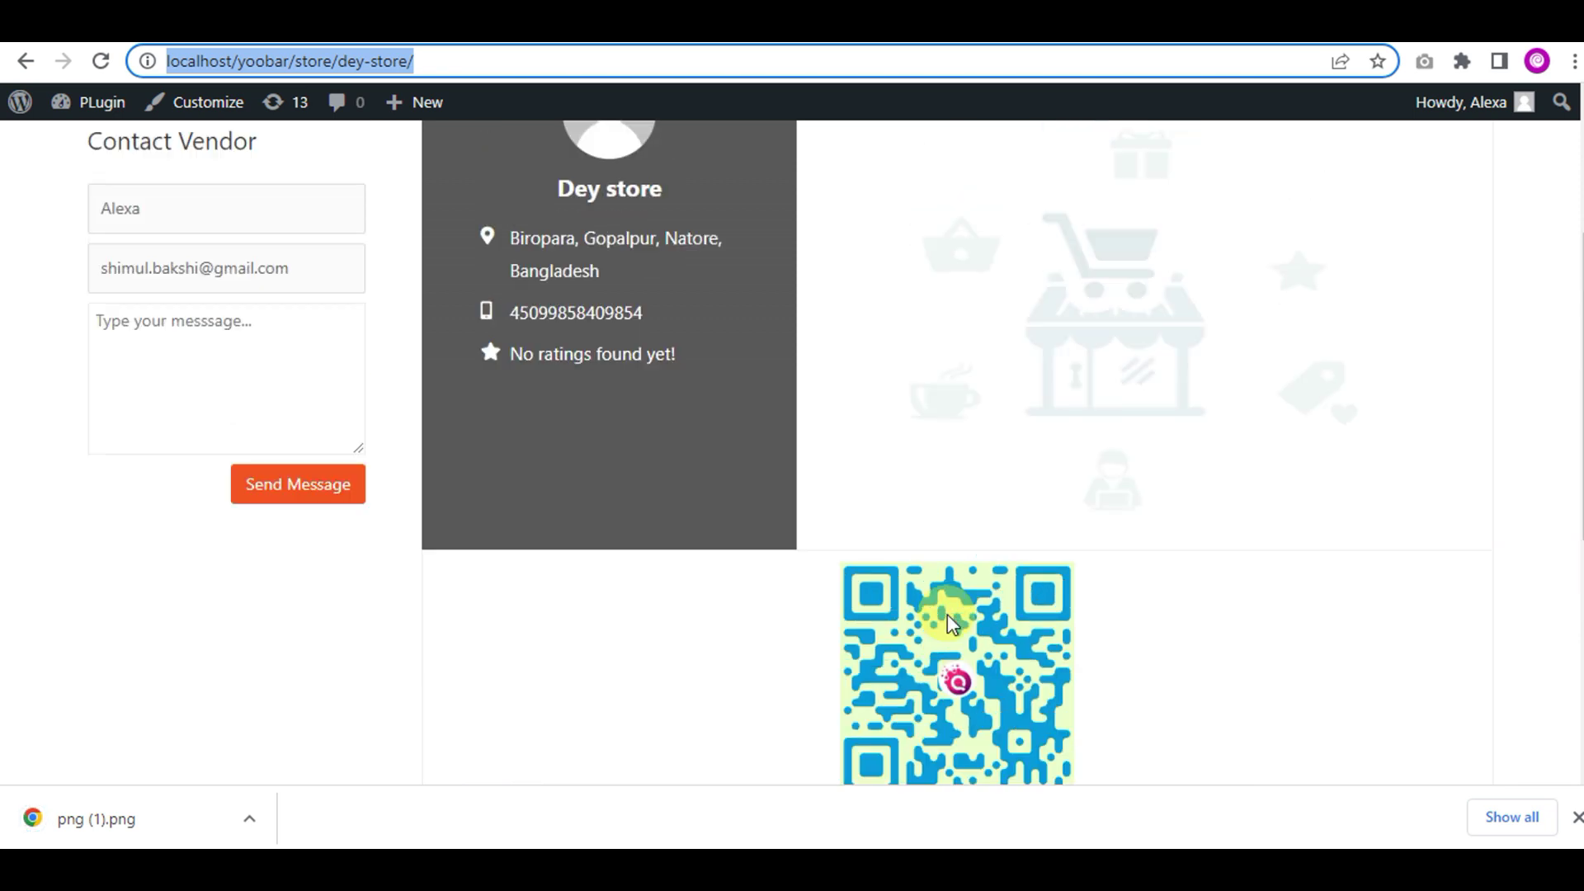
scroll(950, 621, "up", 1)
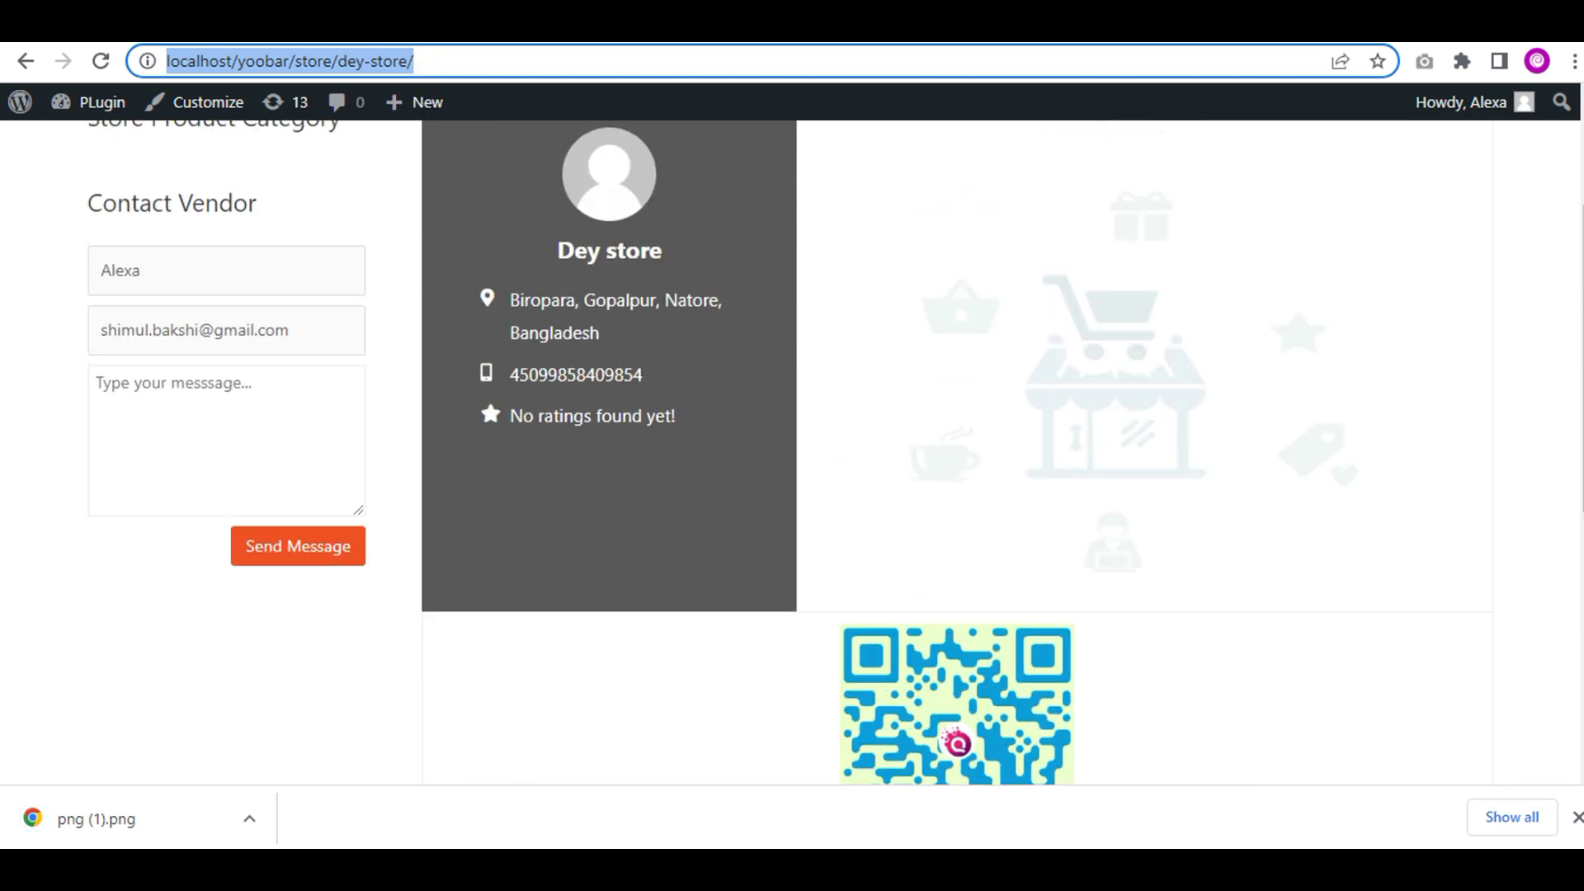
key("ctrl+Tab")
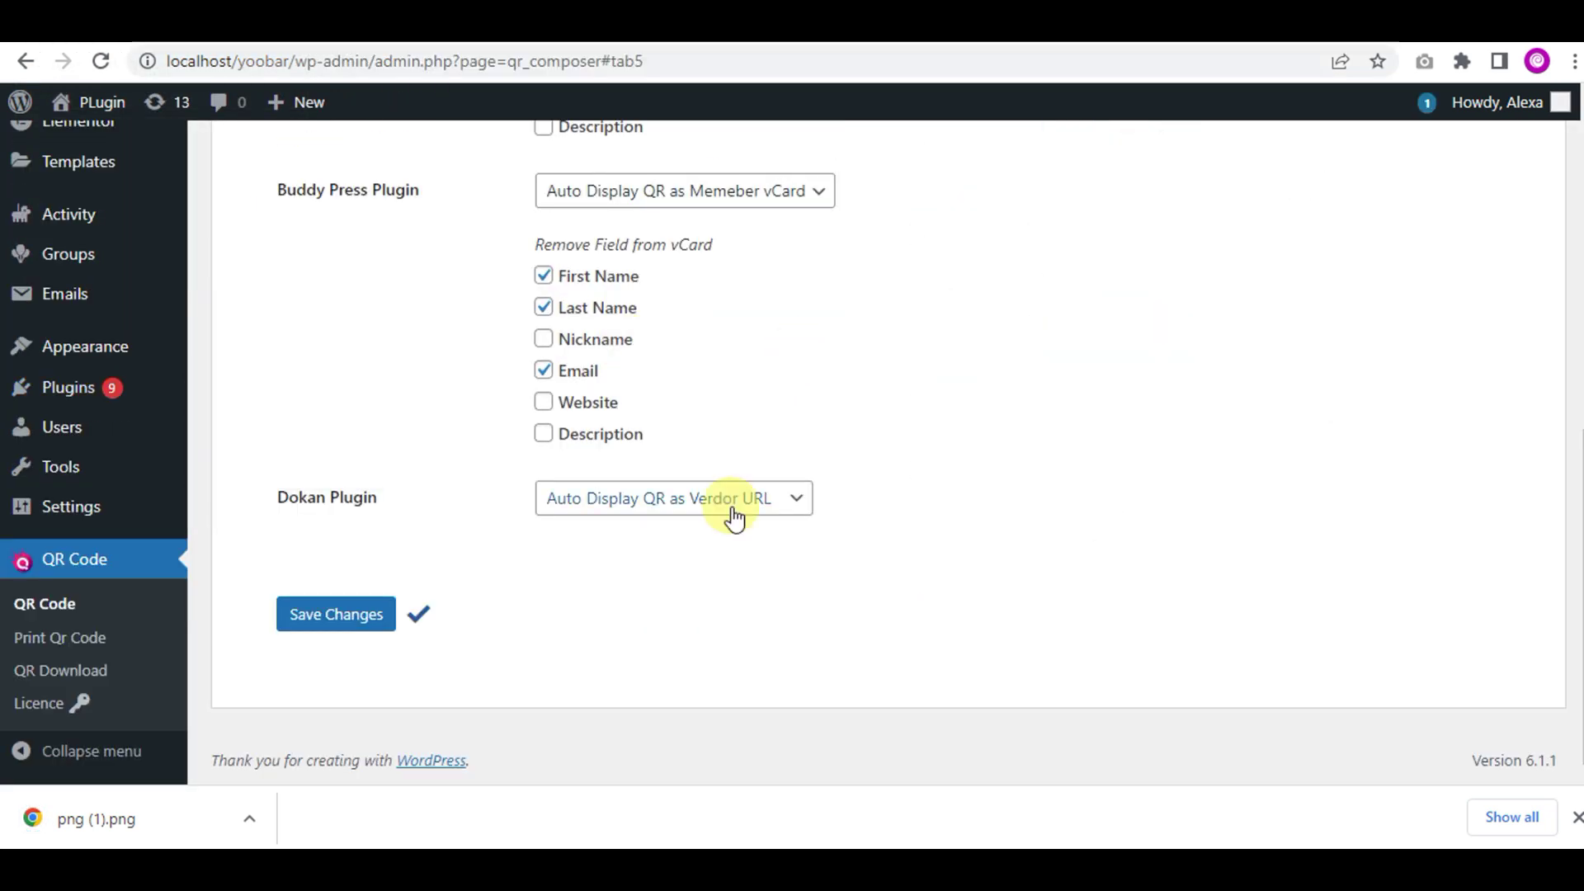
Switch Dokan to 'Auto Display QR as Verdor vCard', keeping vendor name and address, and save.
left_click(734, 508)
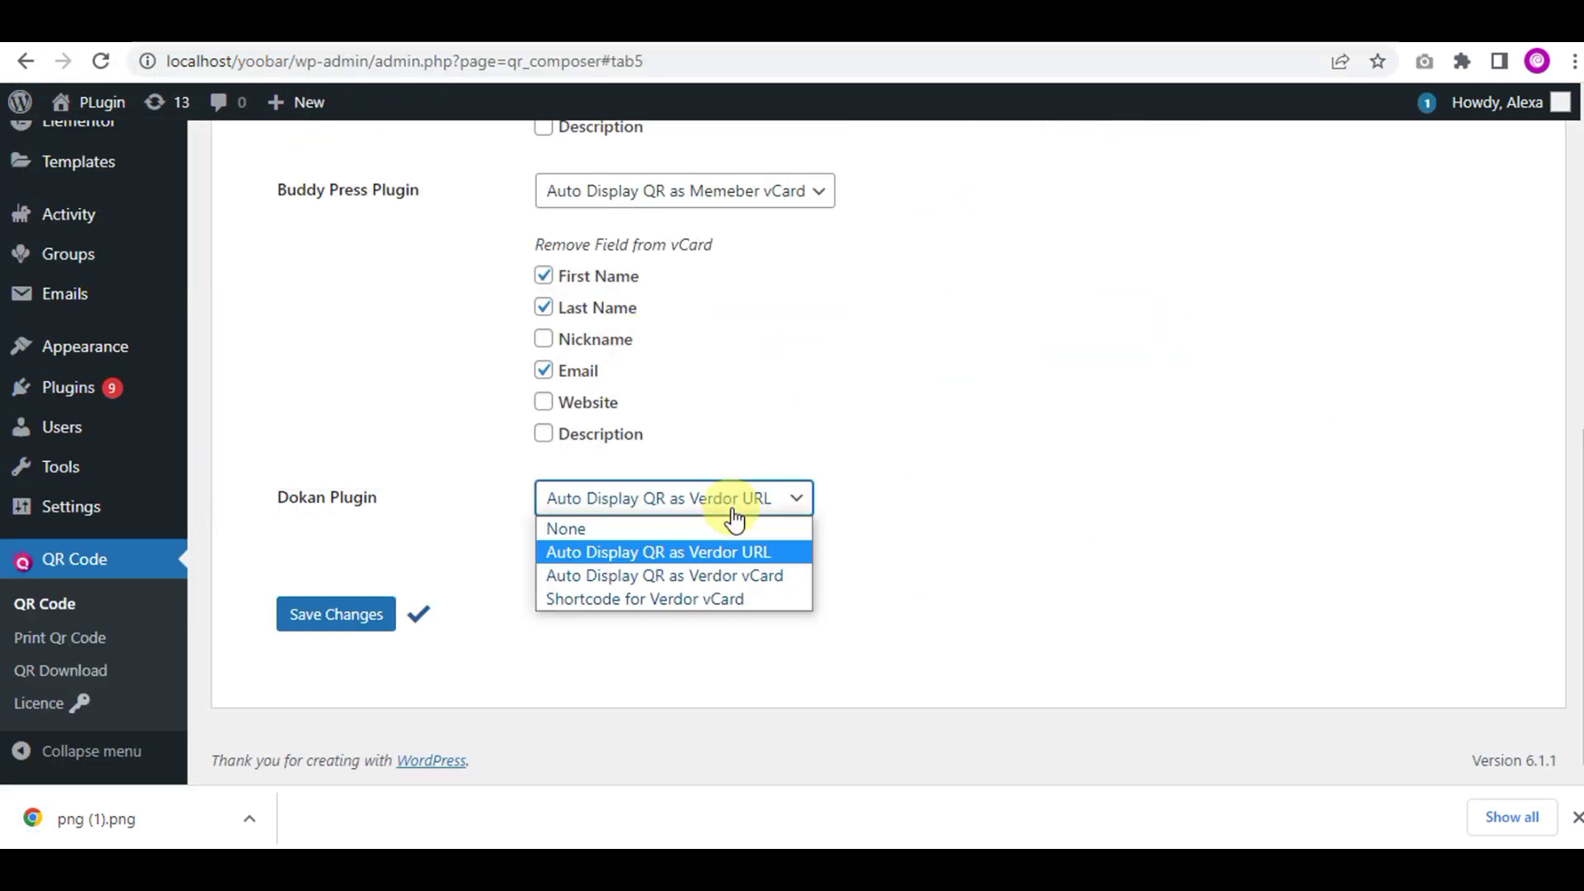
left_click(680, 575)
scroll(739, 566, "down", 3)
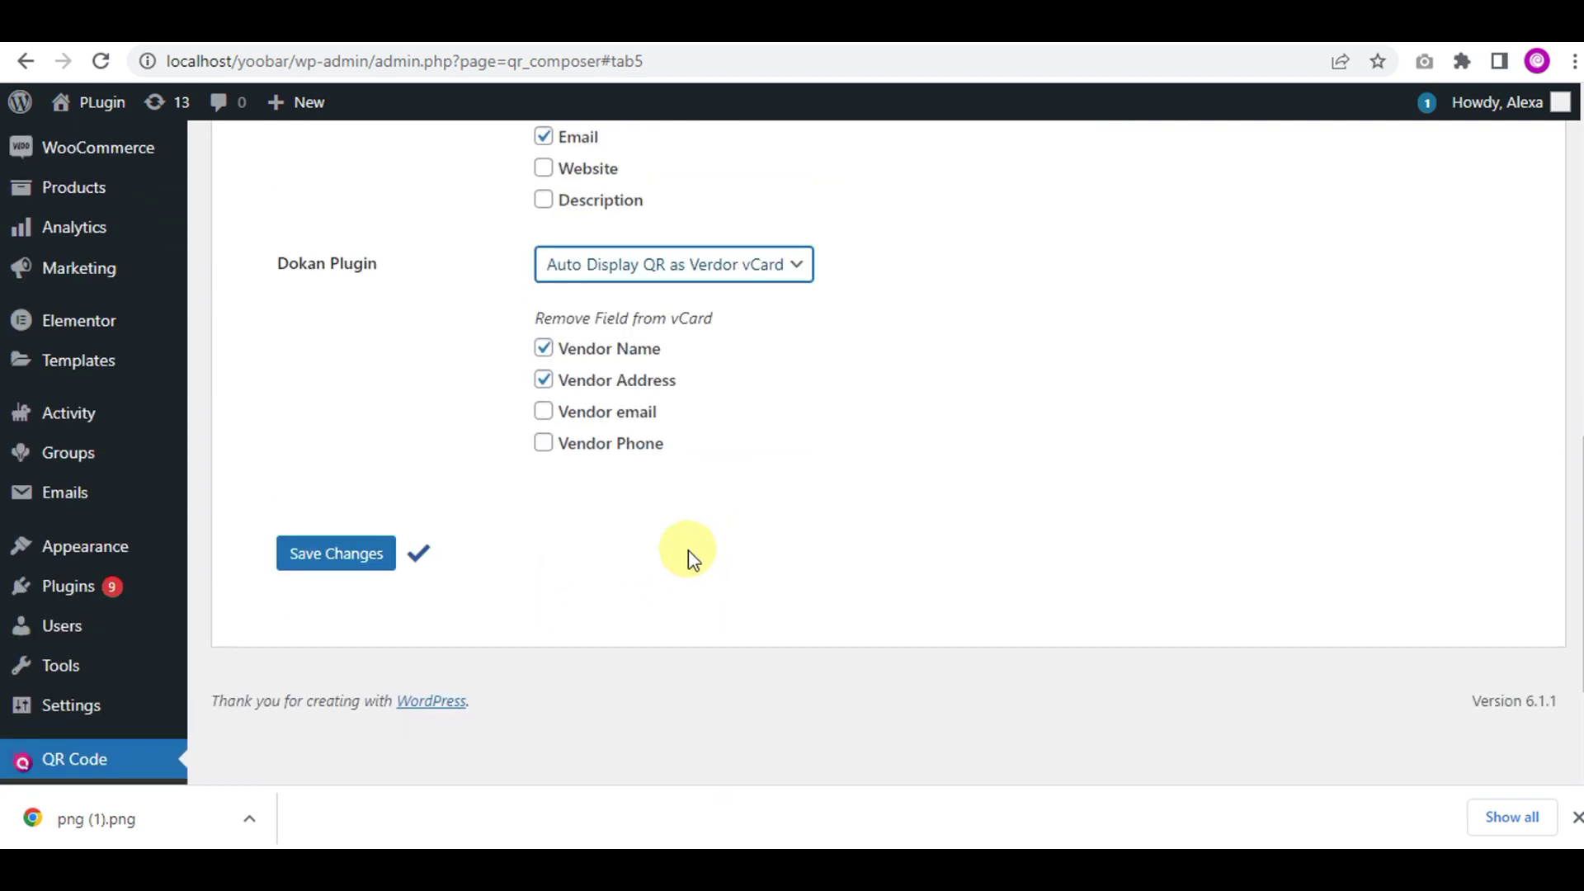
left_click(606, 386)
left_click(594, 350)
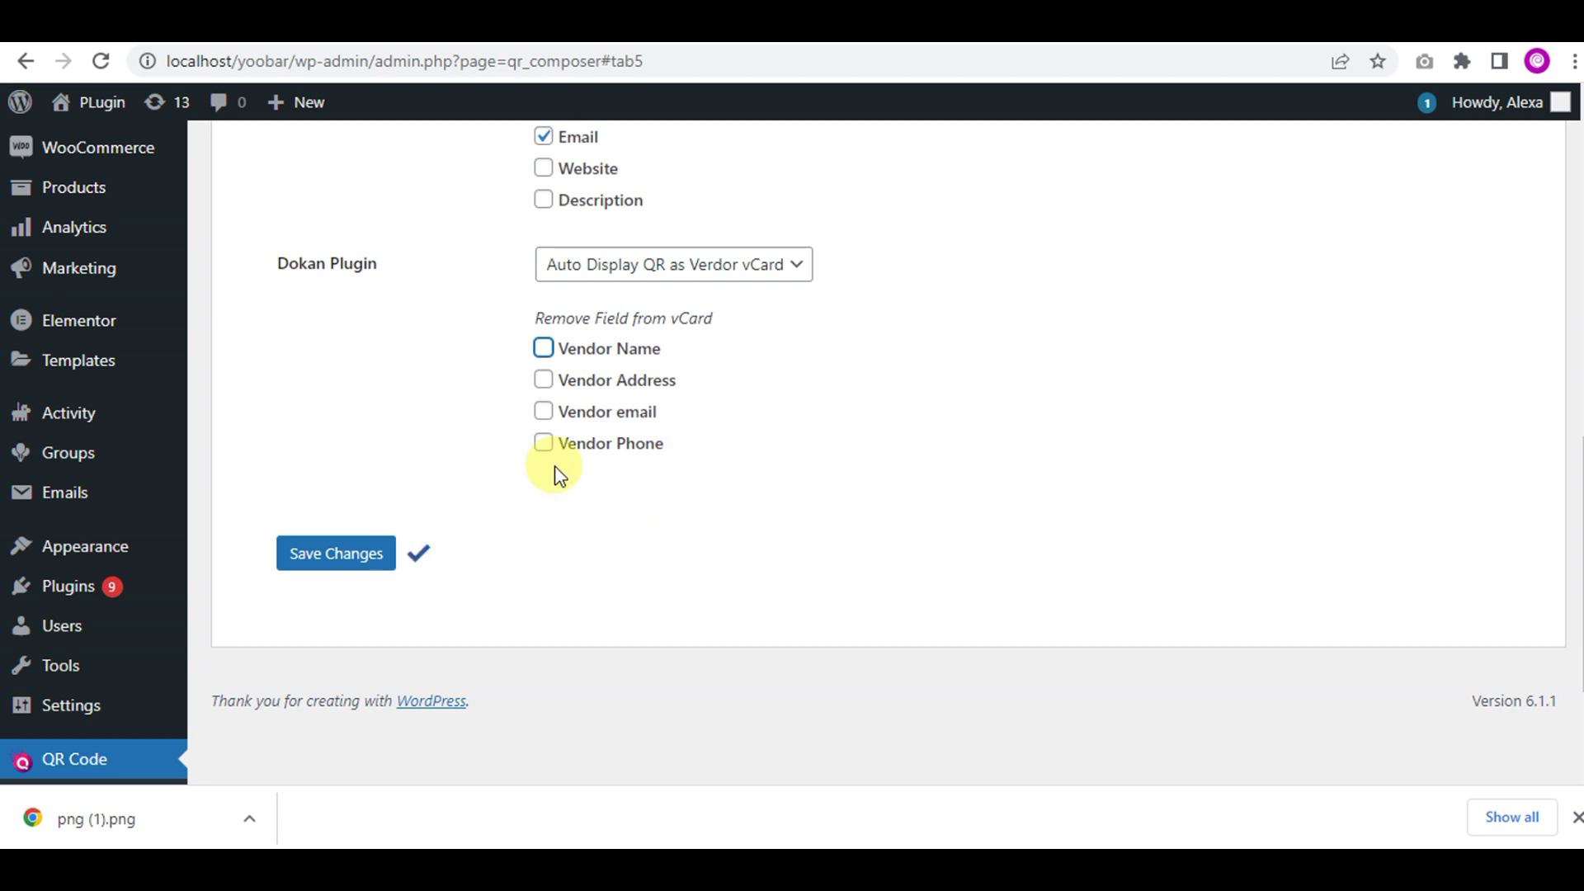
left_click(349, 555)
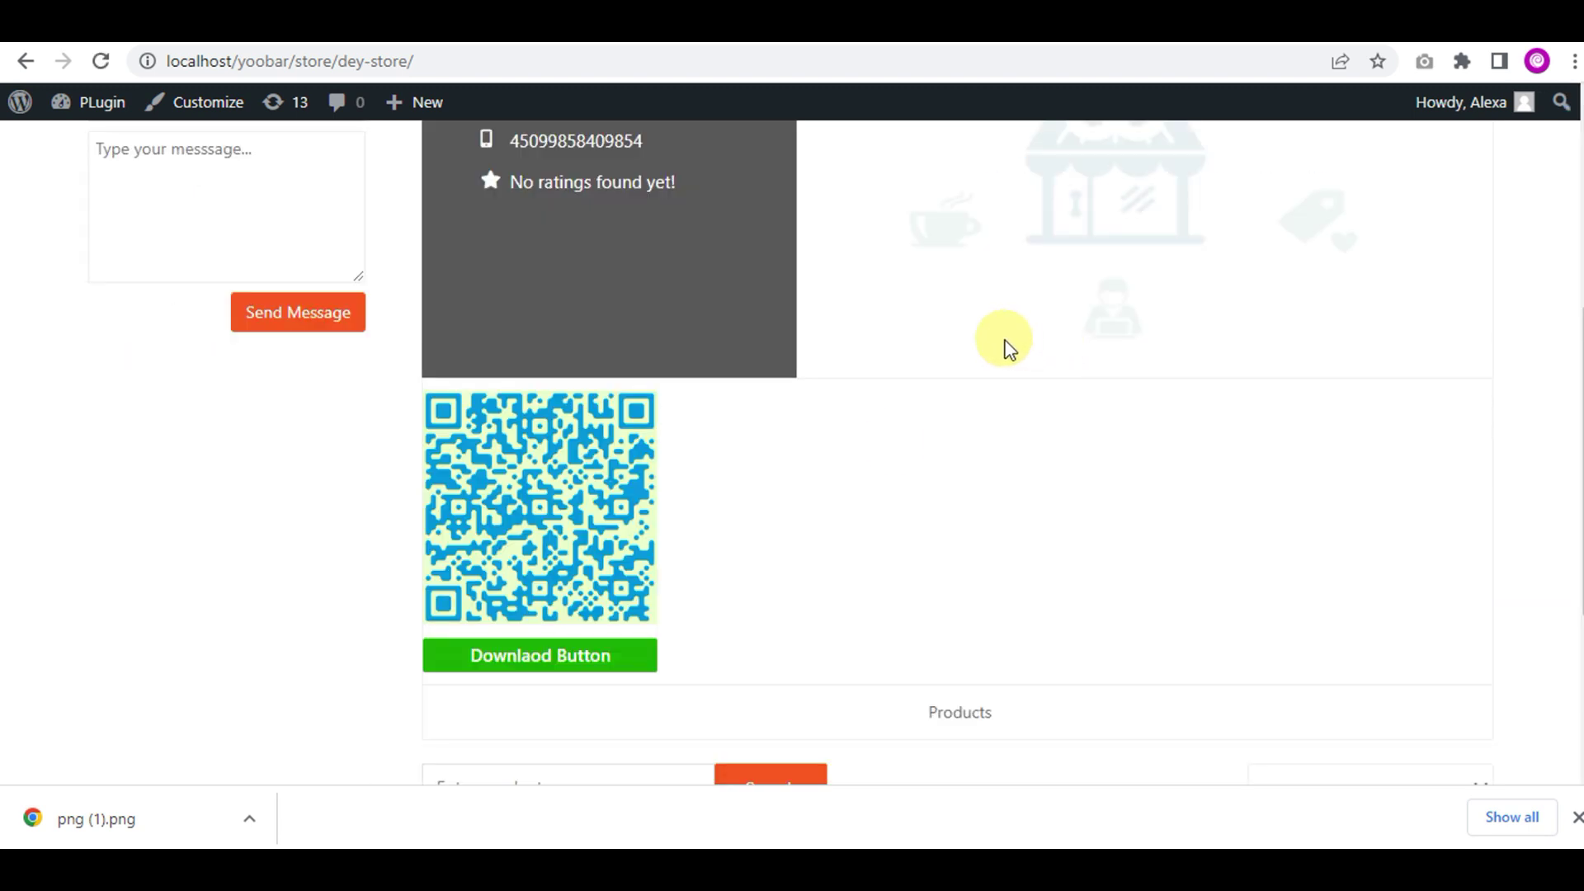
scroll(598, 620, "up", 2)
scroll(569, 520, "up", 1)
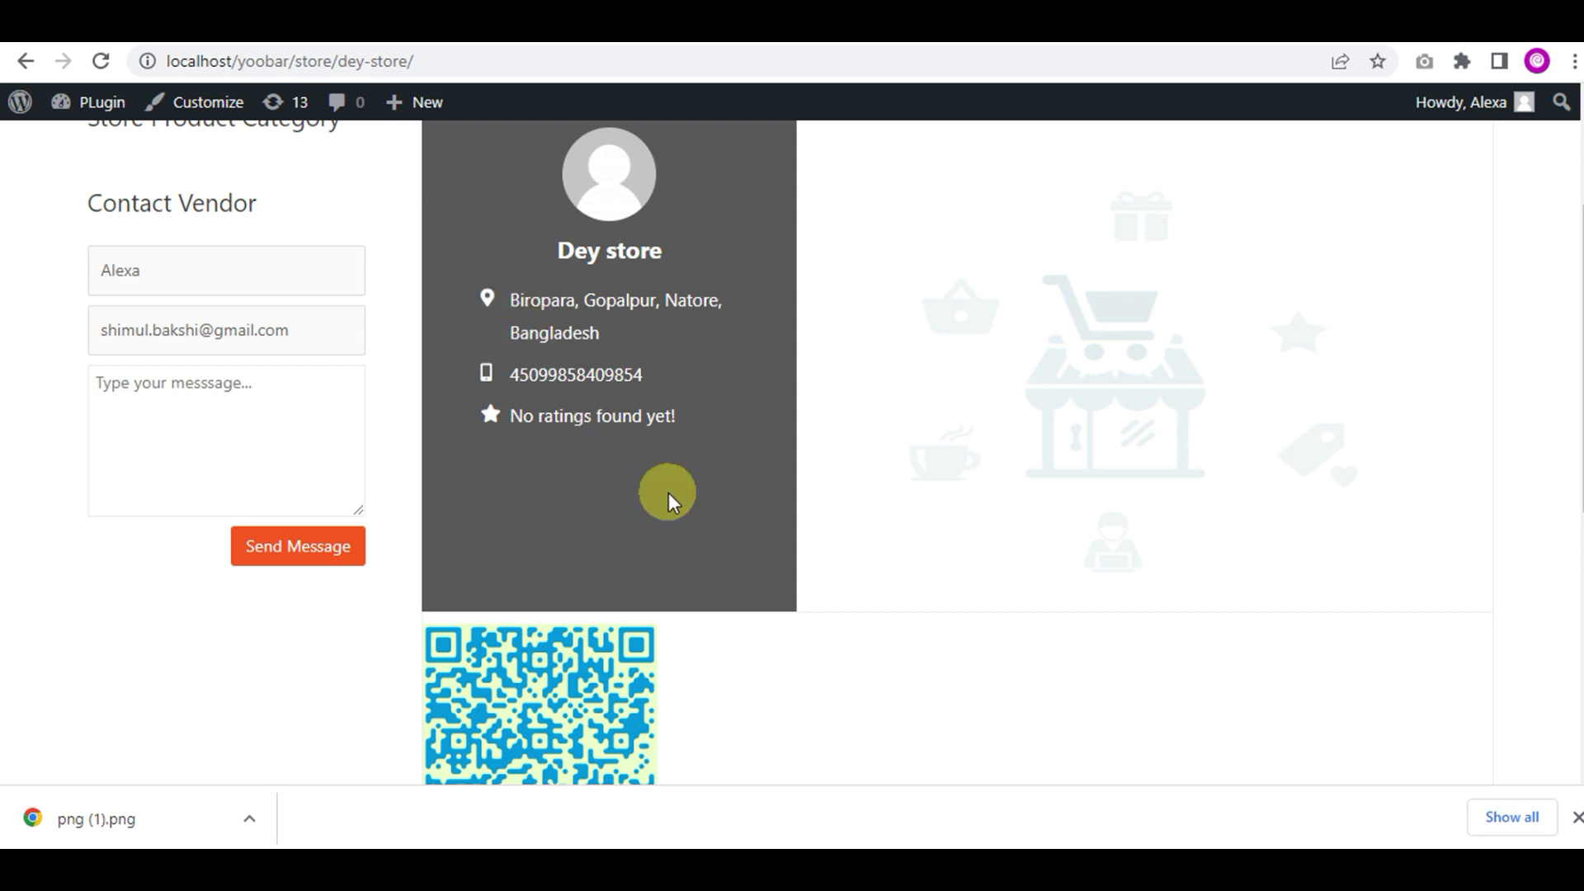
scroll(578, 599, "down", 1)
scroll(579, 599, "down", 1)
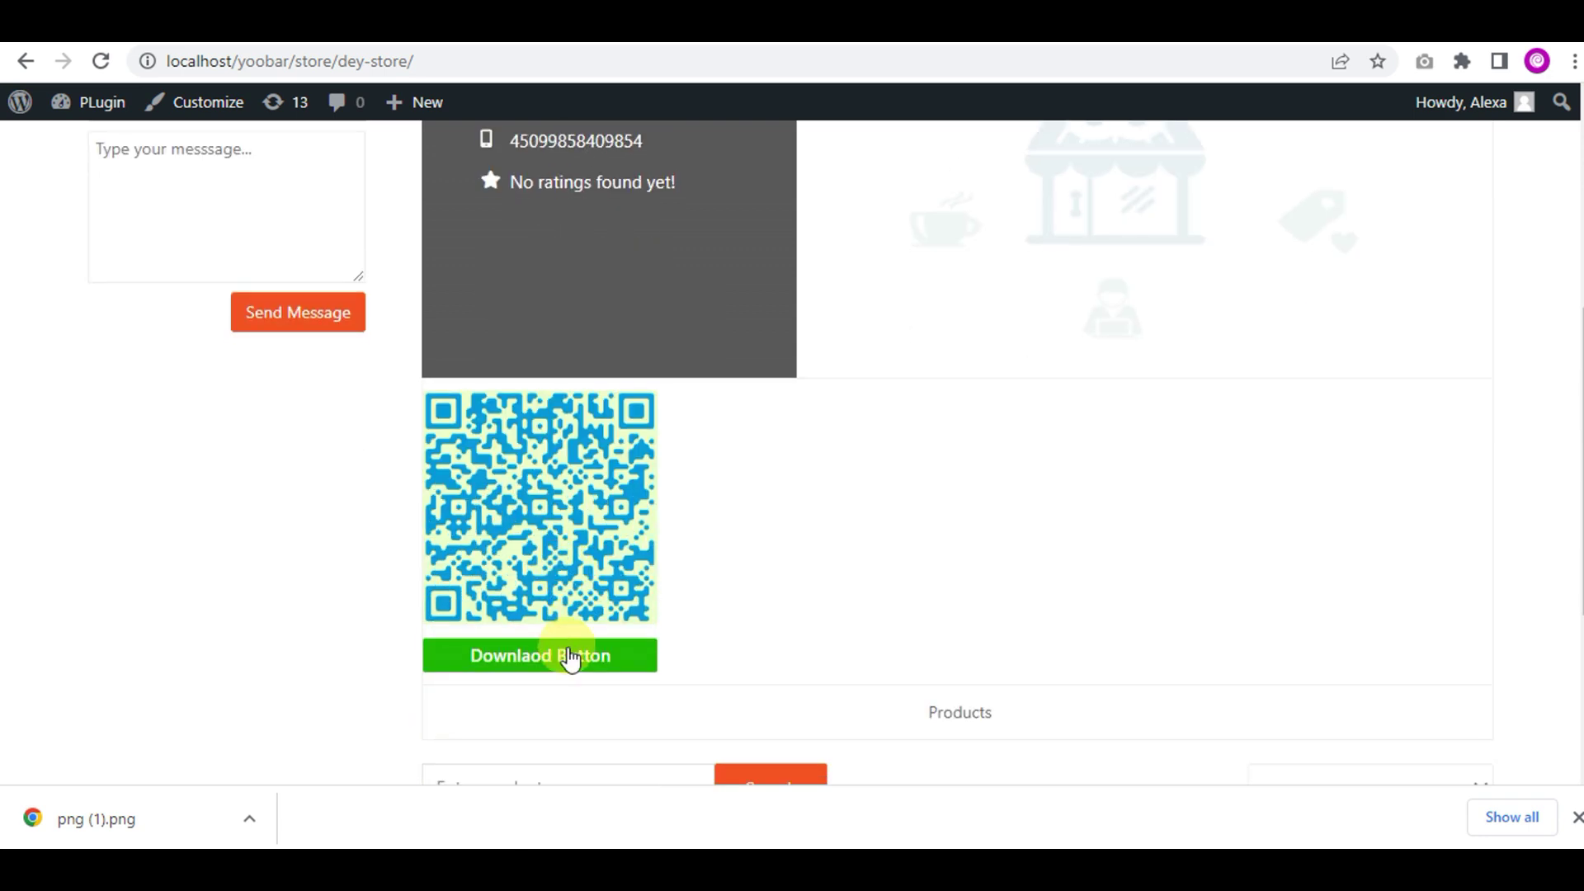
Download the Dey store vCard QR code from the store page as Dey store.png.
left_click(1572, 819)
scroll(565, 548, "up", 2)
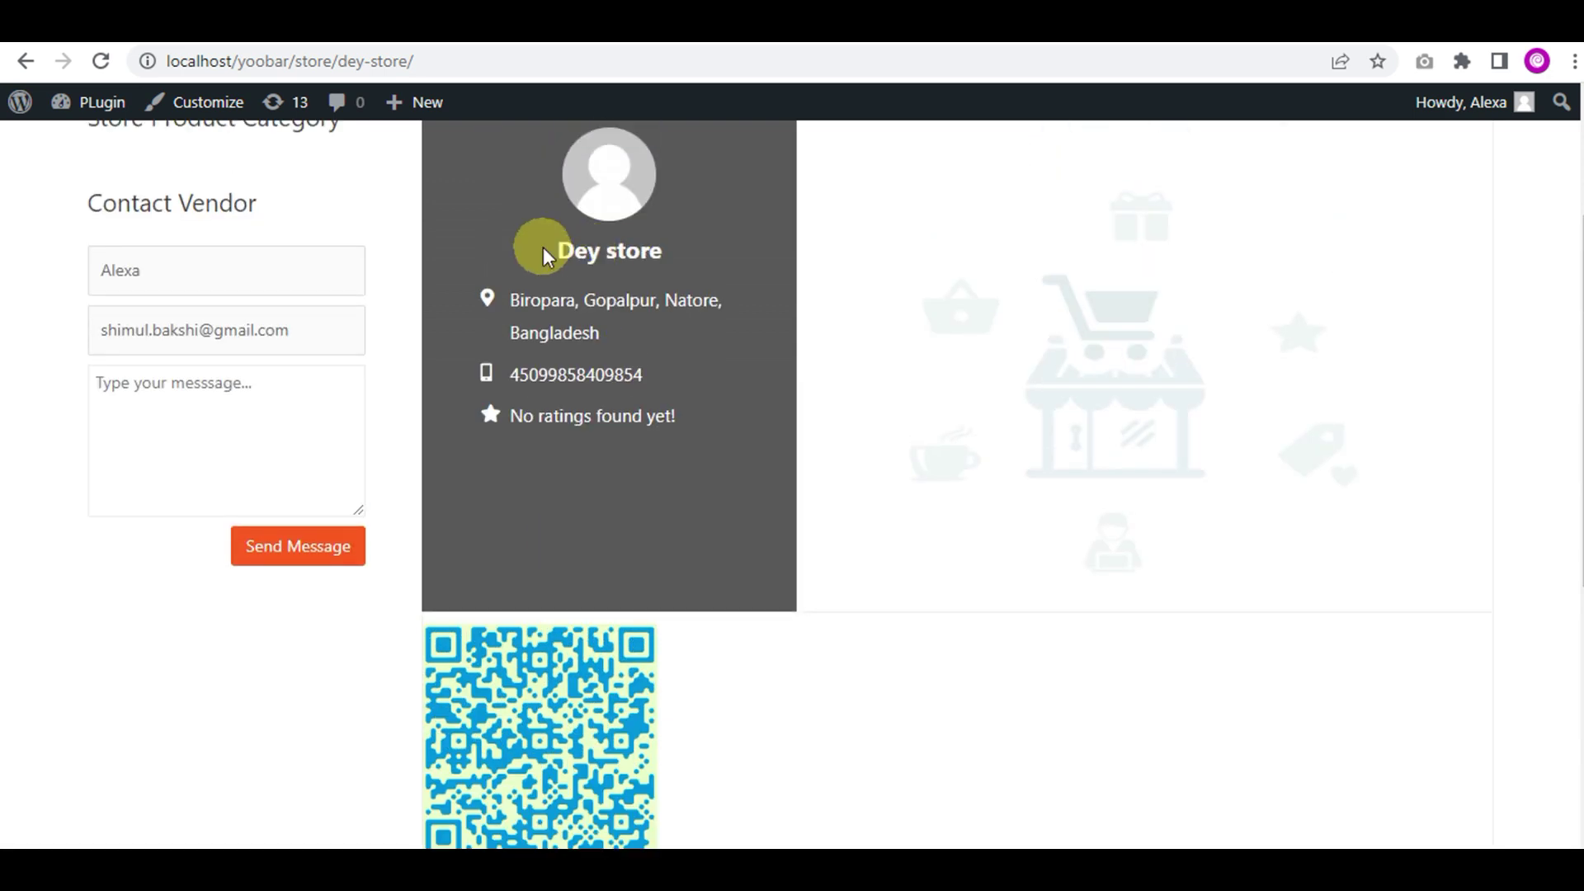
left_click_drag(551, 251, 669, 251)
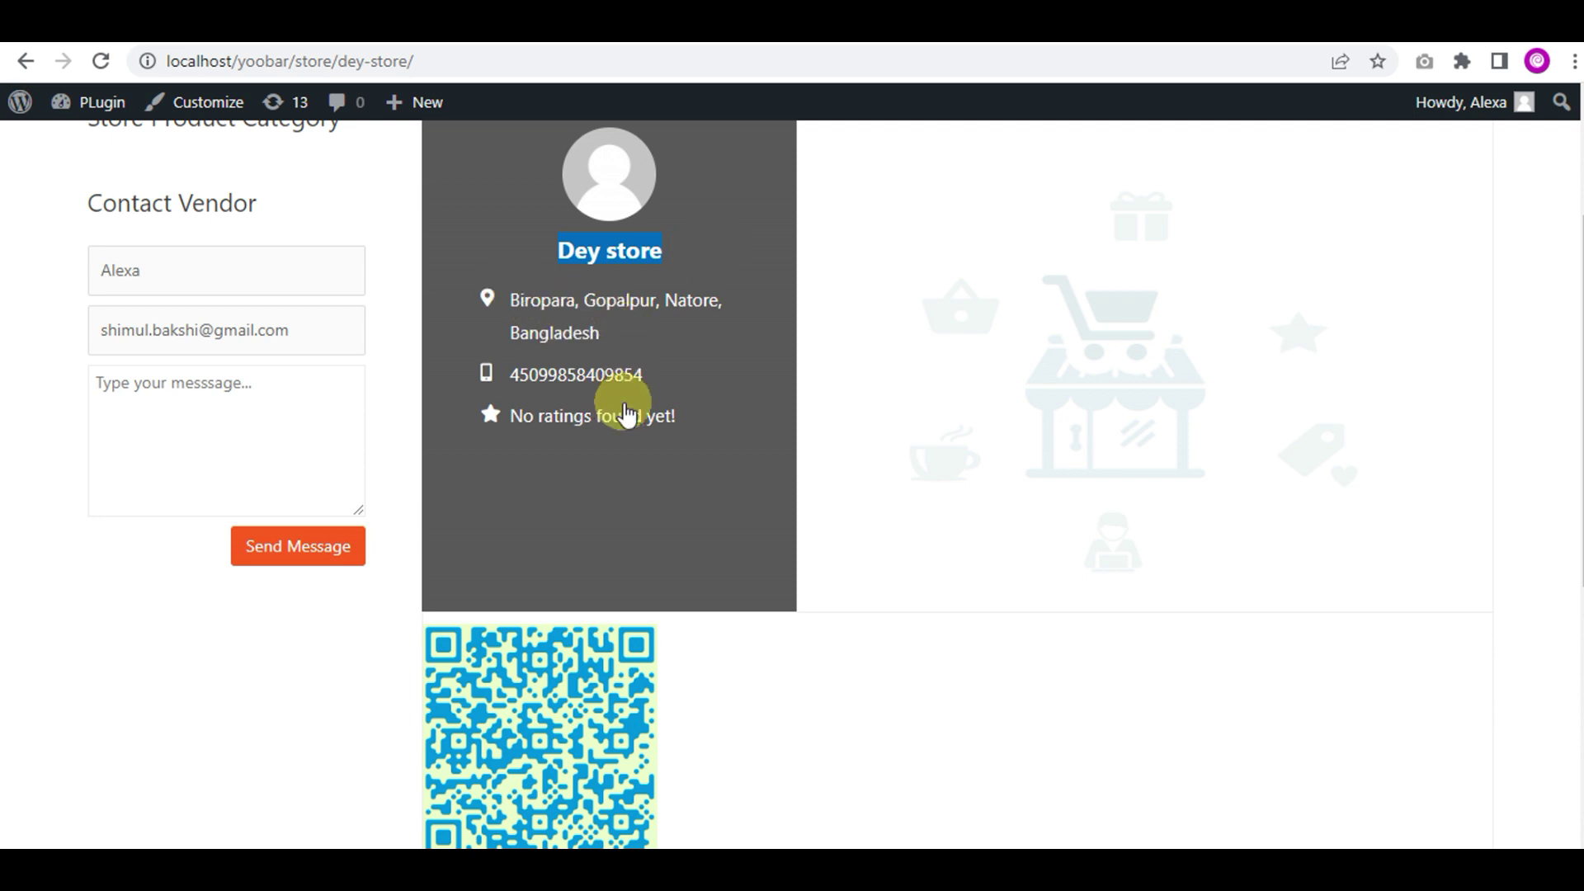
scroll(663, 382, "down", 1)
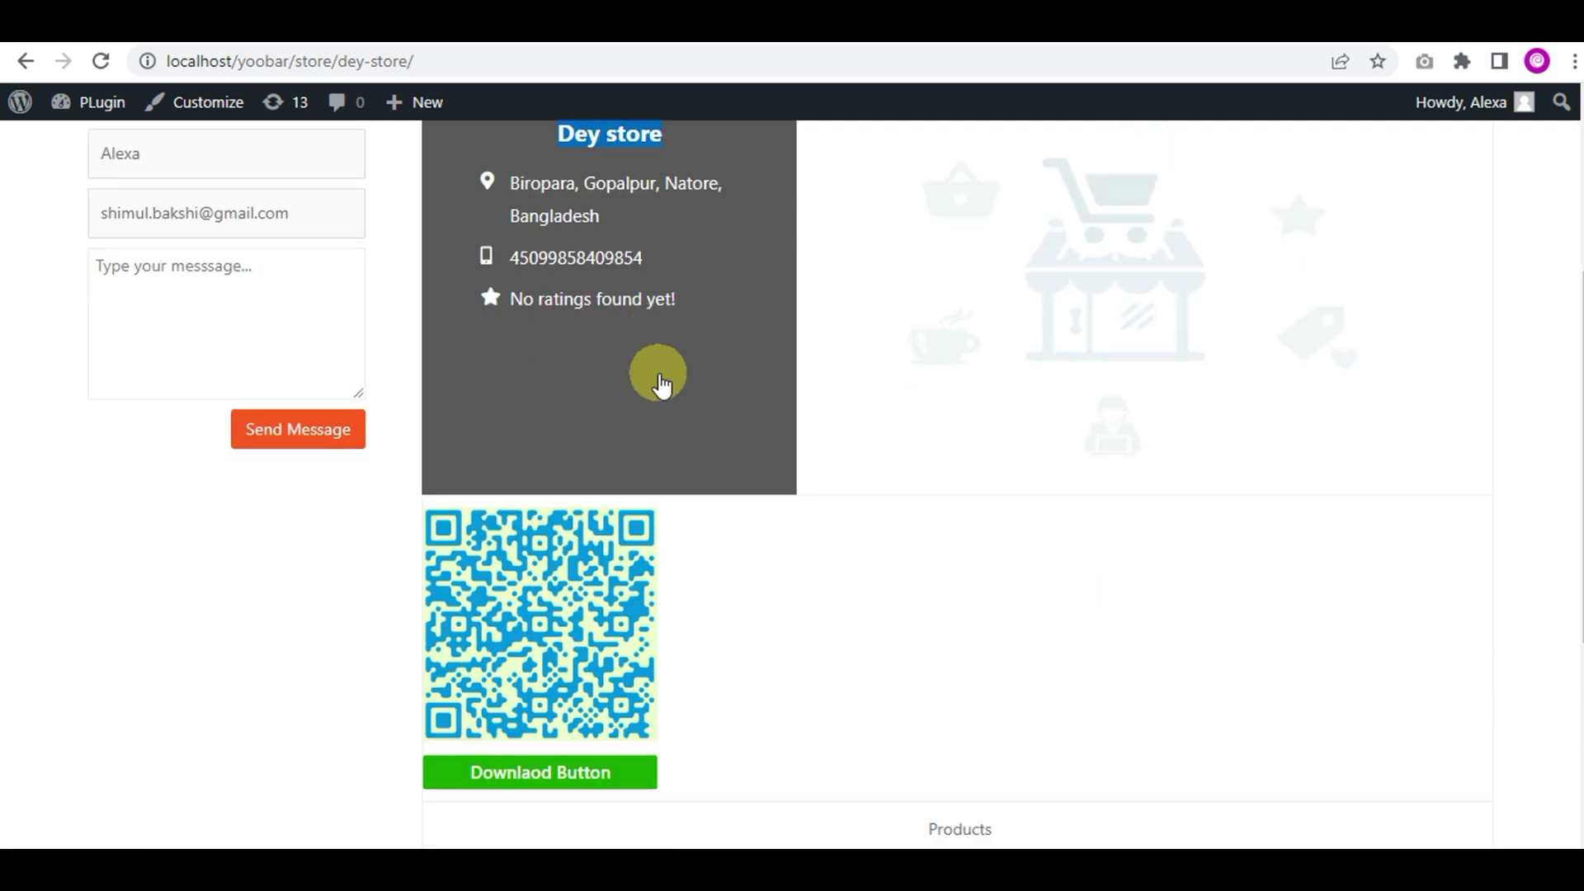
scroll(662, 381, "down", 1)
scroll(644, 422, "up", 1)
scroll(645, 446, "down", 1)
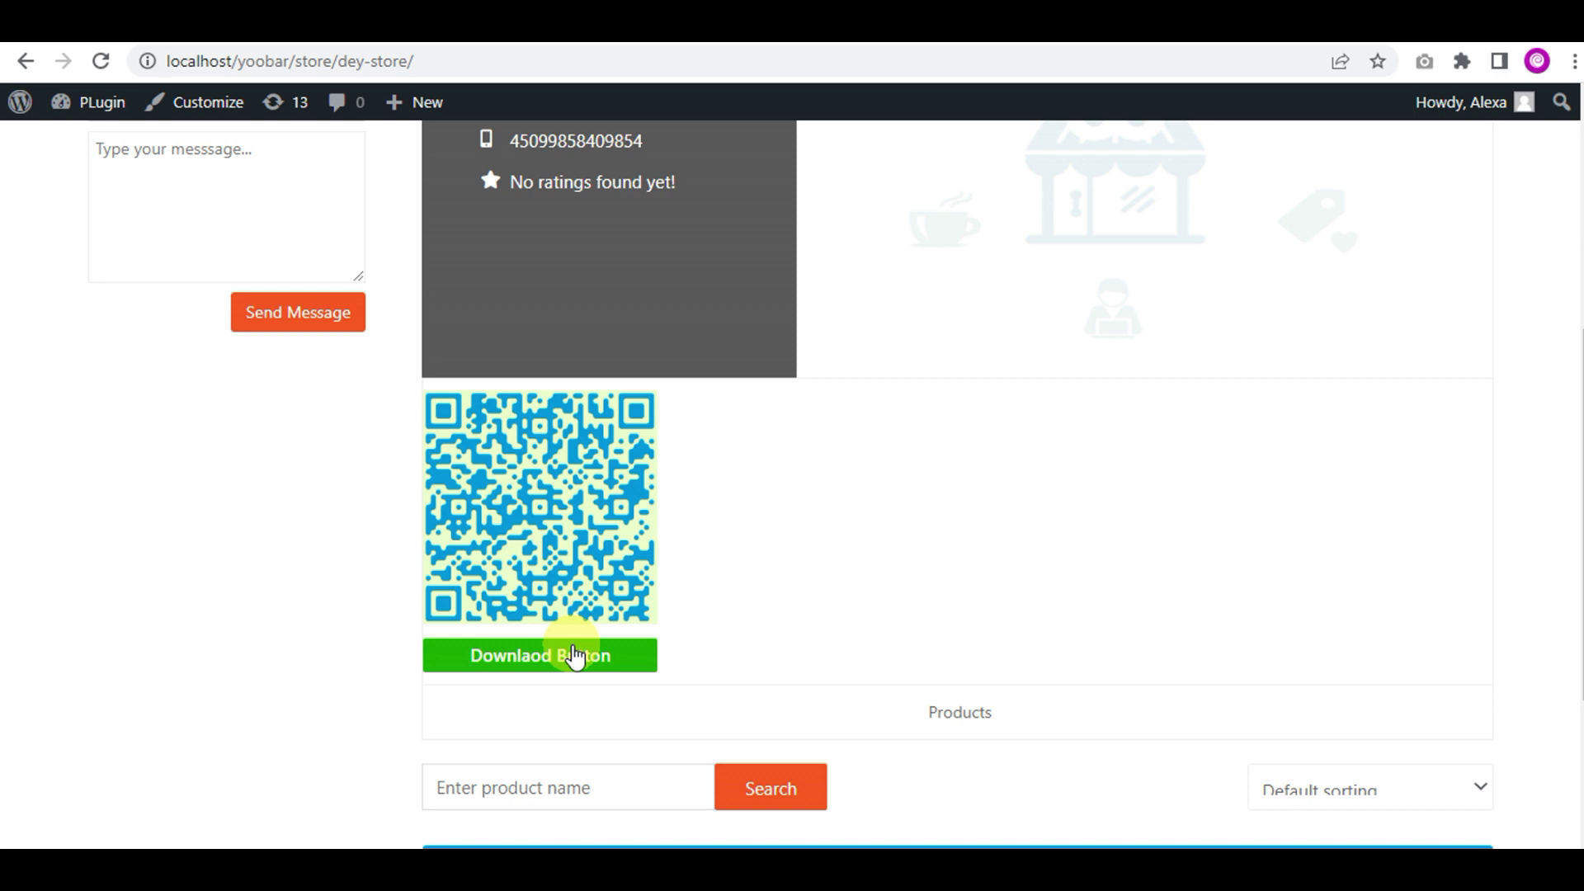
left_click(579, 672)
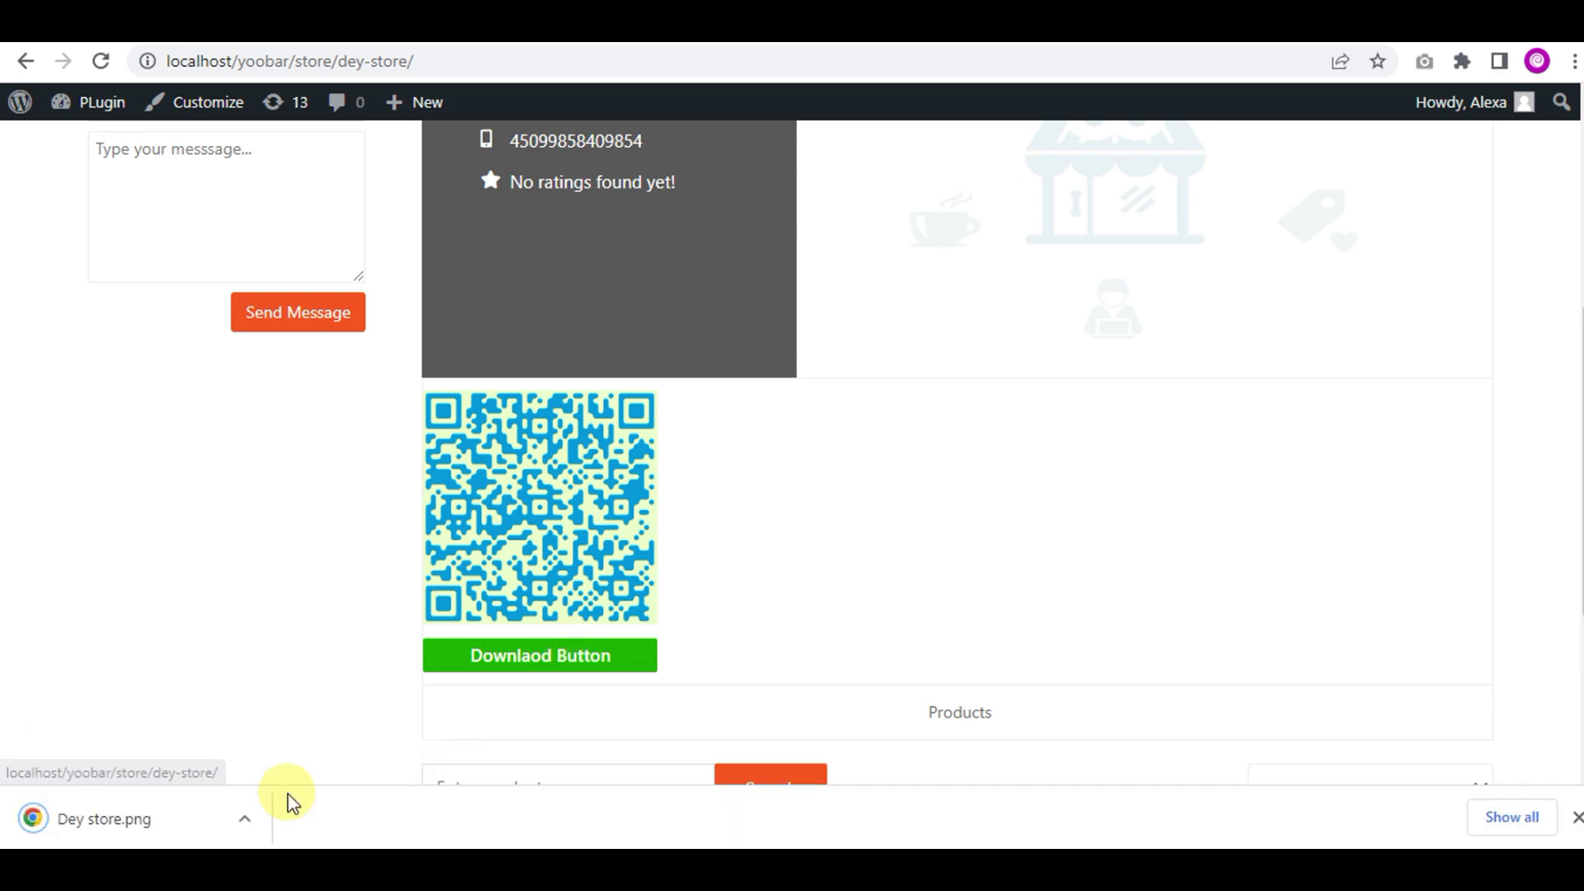
View the downloaded Dey store.png QR image in Chrome and dismiss the download bar.
left_click(94, 824)
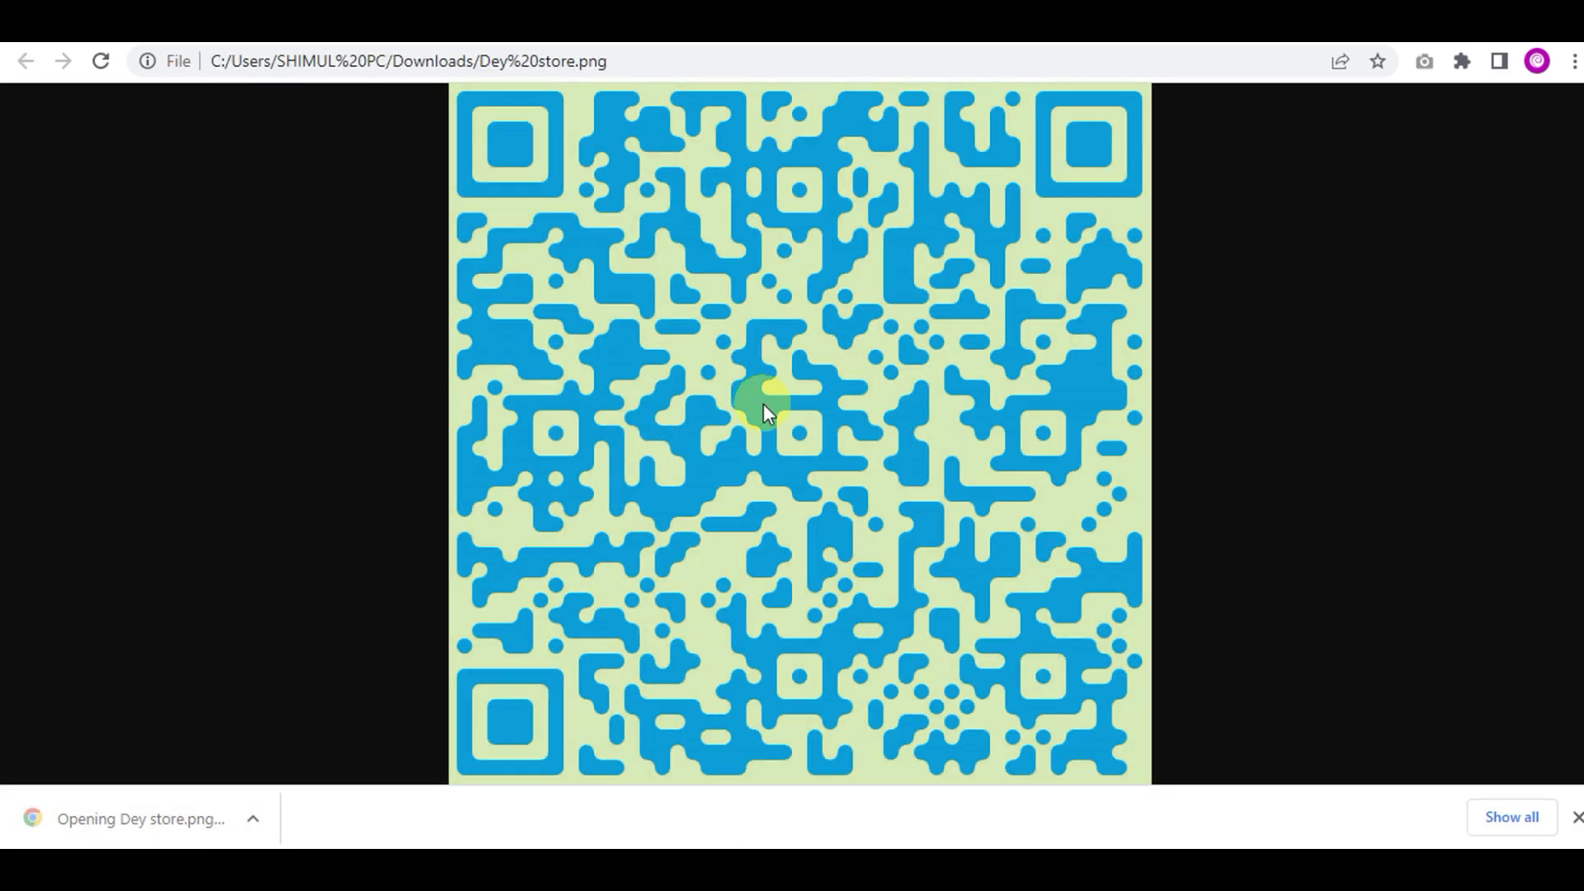
left_click(1576, 820)
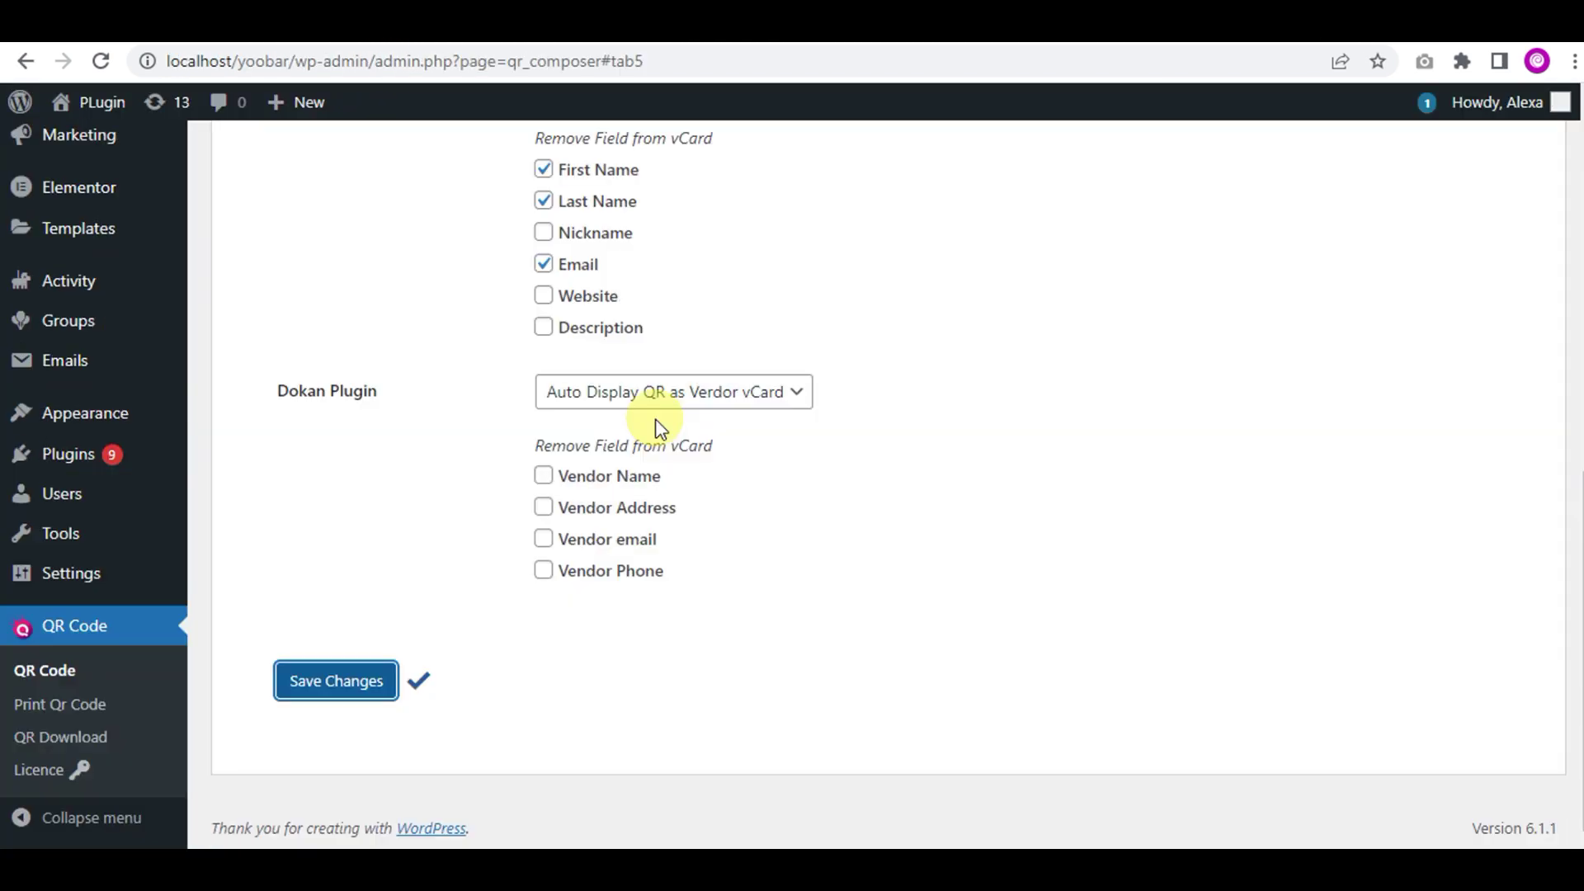
left_click(743, 394)
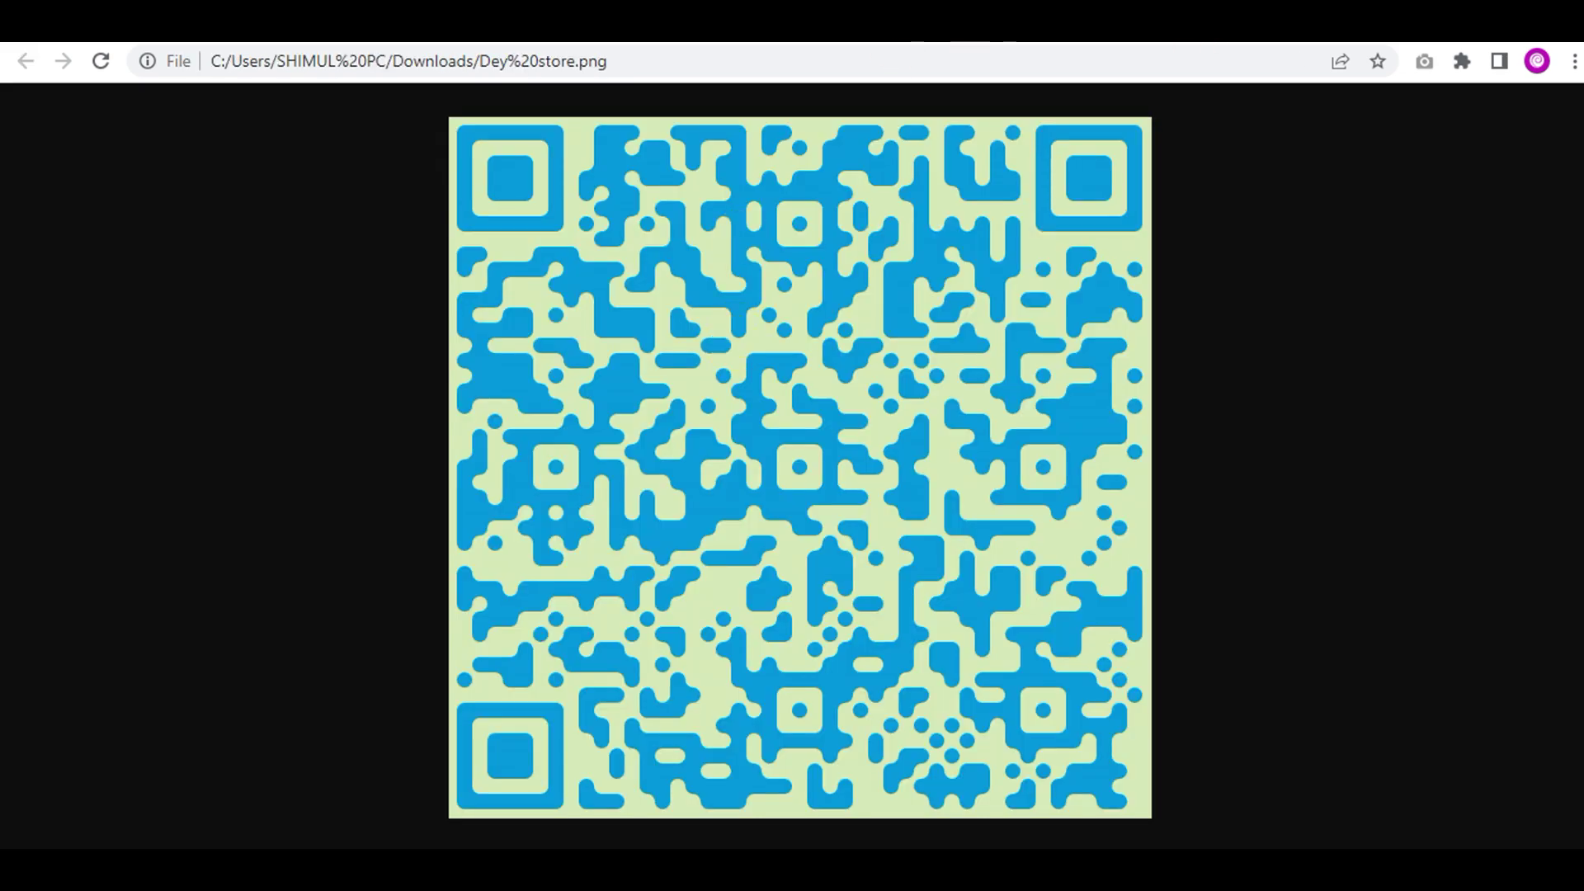
scroll(854, 447, "up", 5)
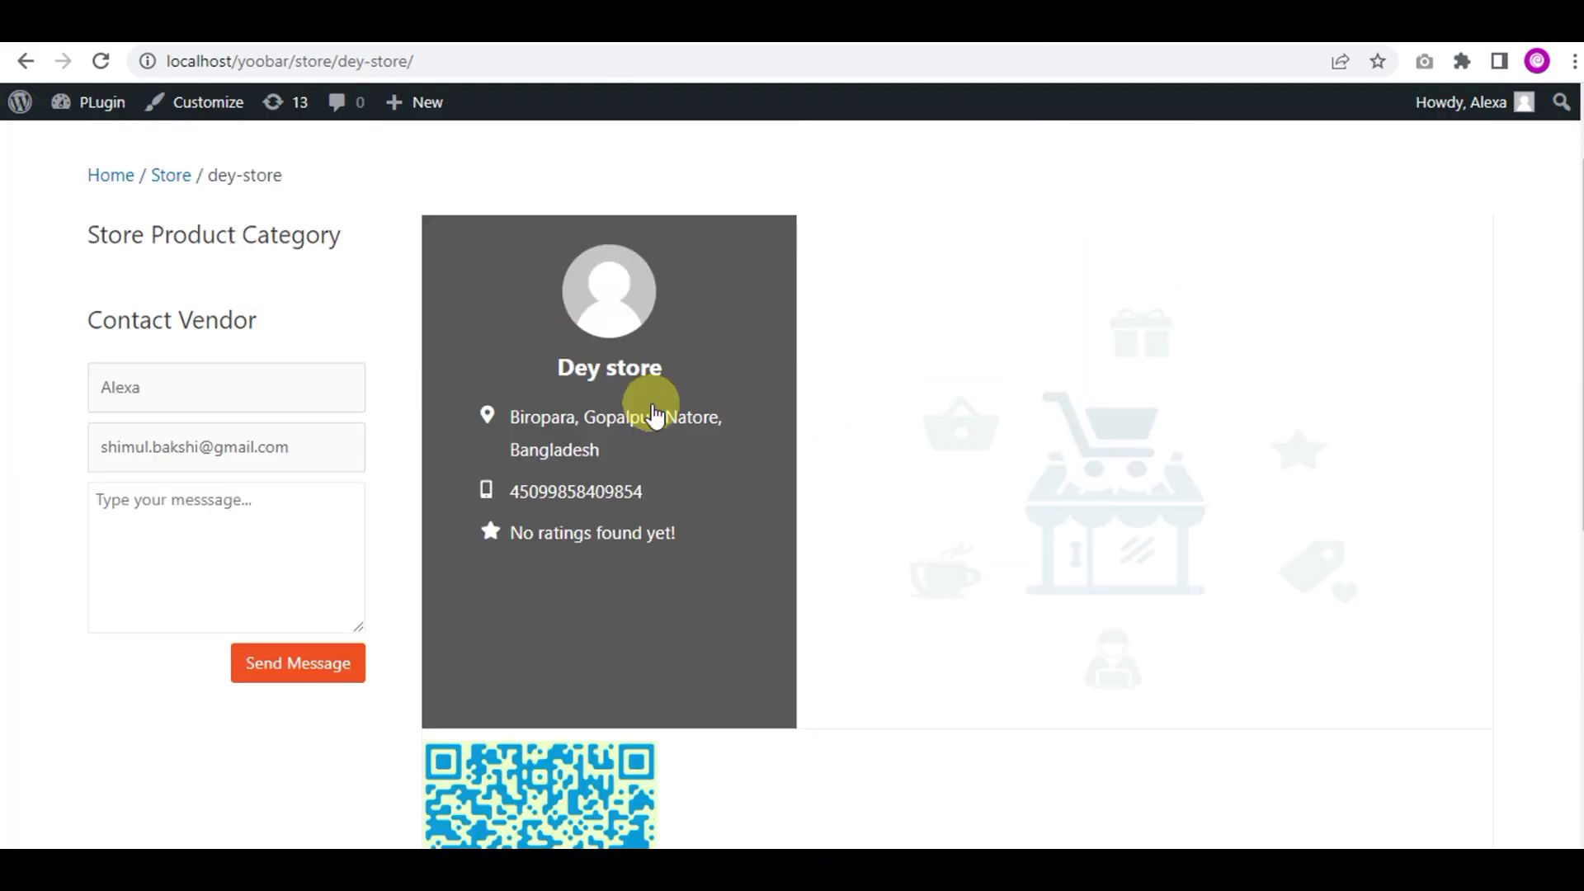
scroll(654, 413, "down", 5)
scroll(621, 404, "up", 6)
scroll(620, 405, "up", 3)
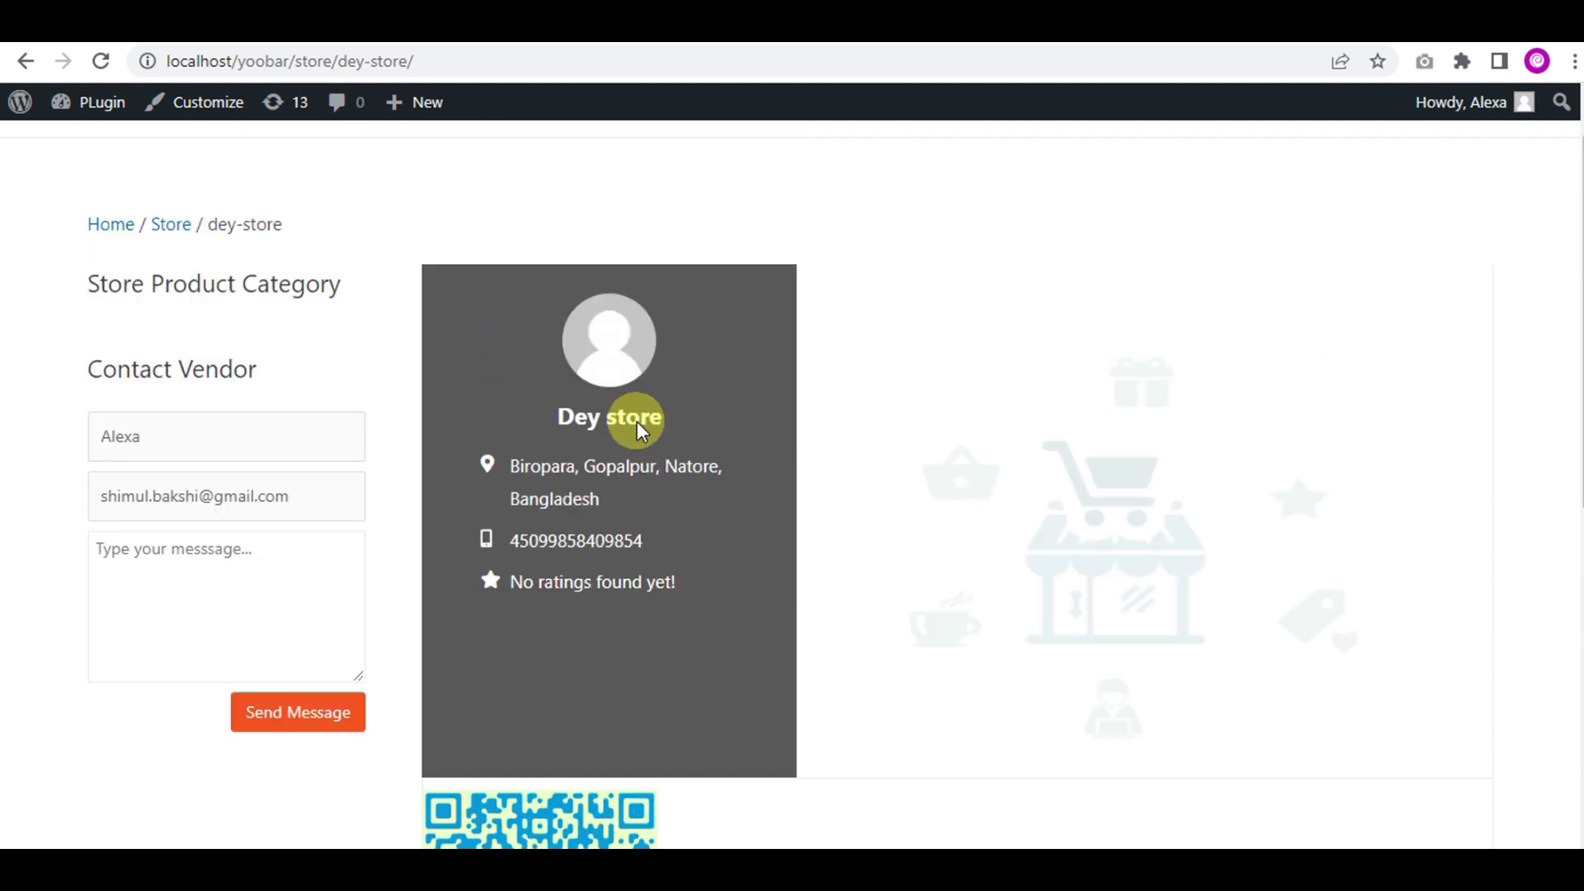
scroll(636, 422, "down", 3)
scroll(638, 471, "down", 1)
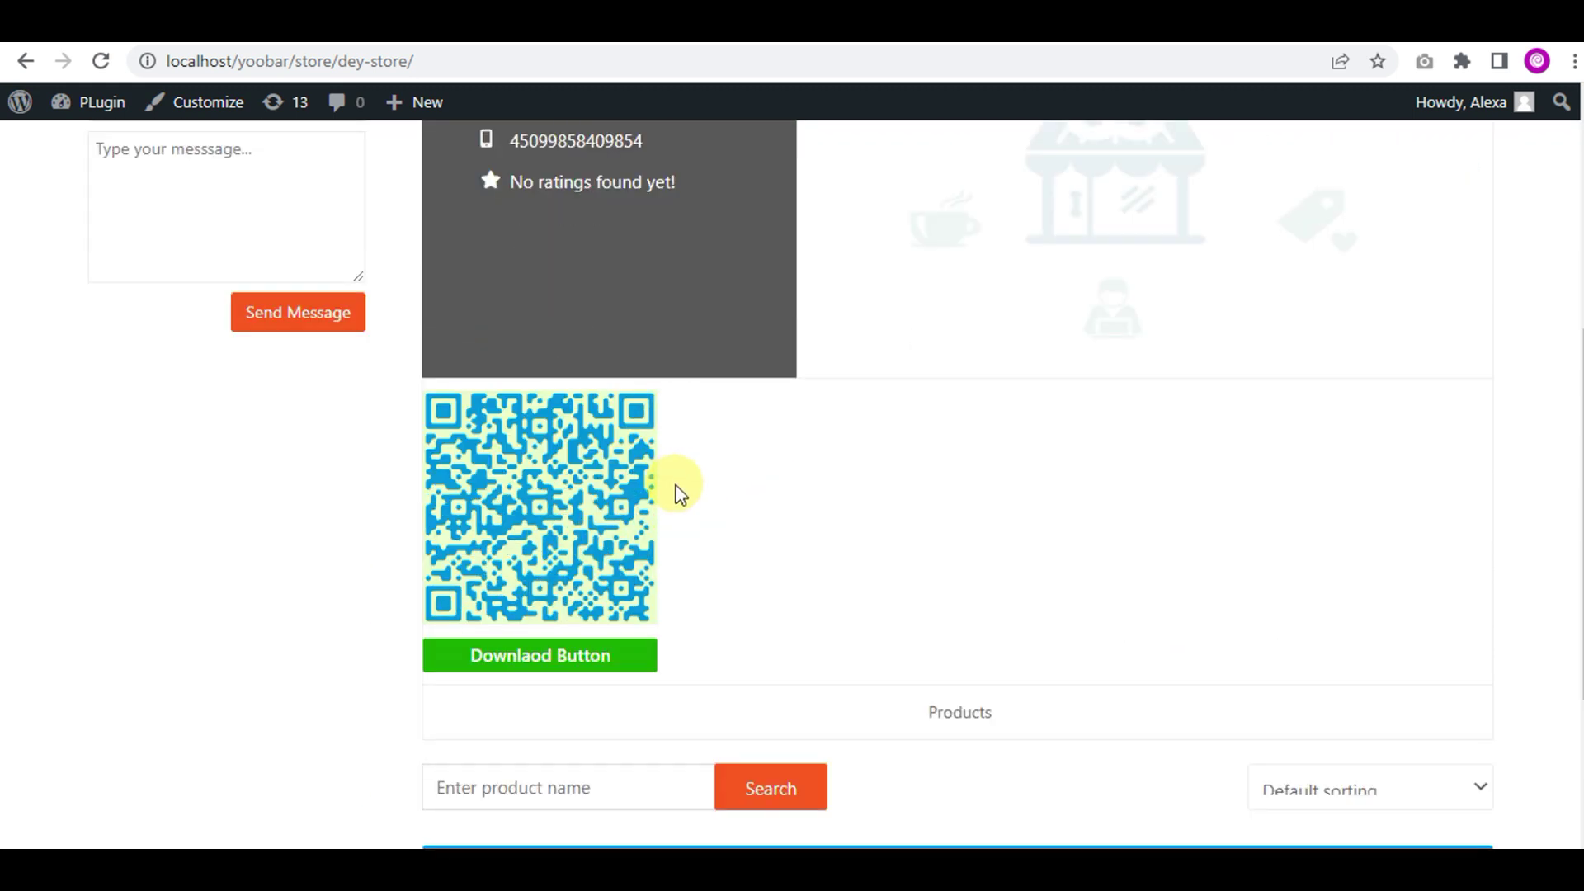
scroll(722, 538, "up", 4)
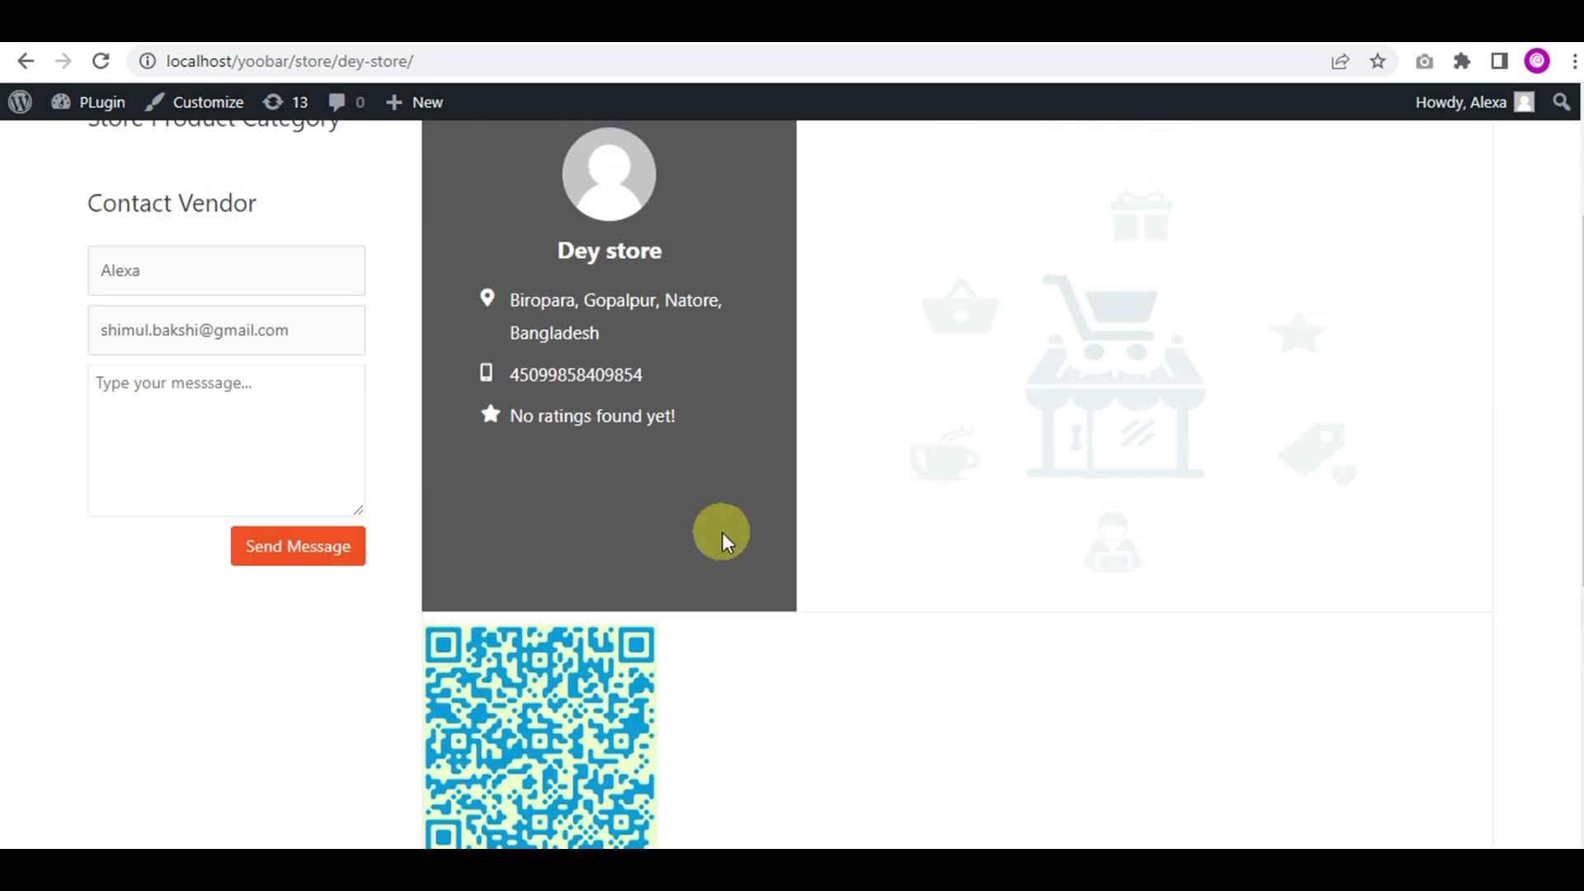
scroll(606, 697, "up", 1)
scroll(498, 618, "down", 2)
scroll(1108, 384, "up", 3)
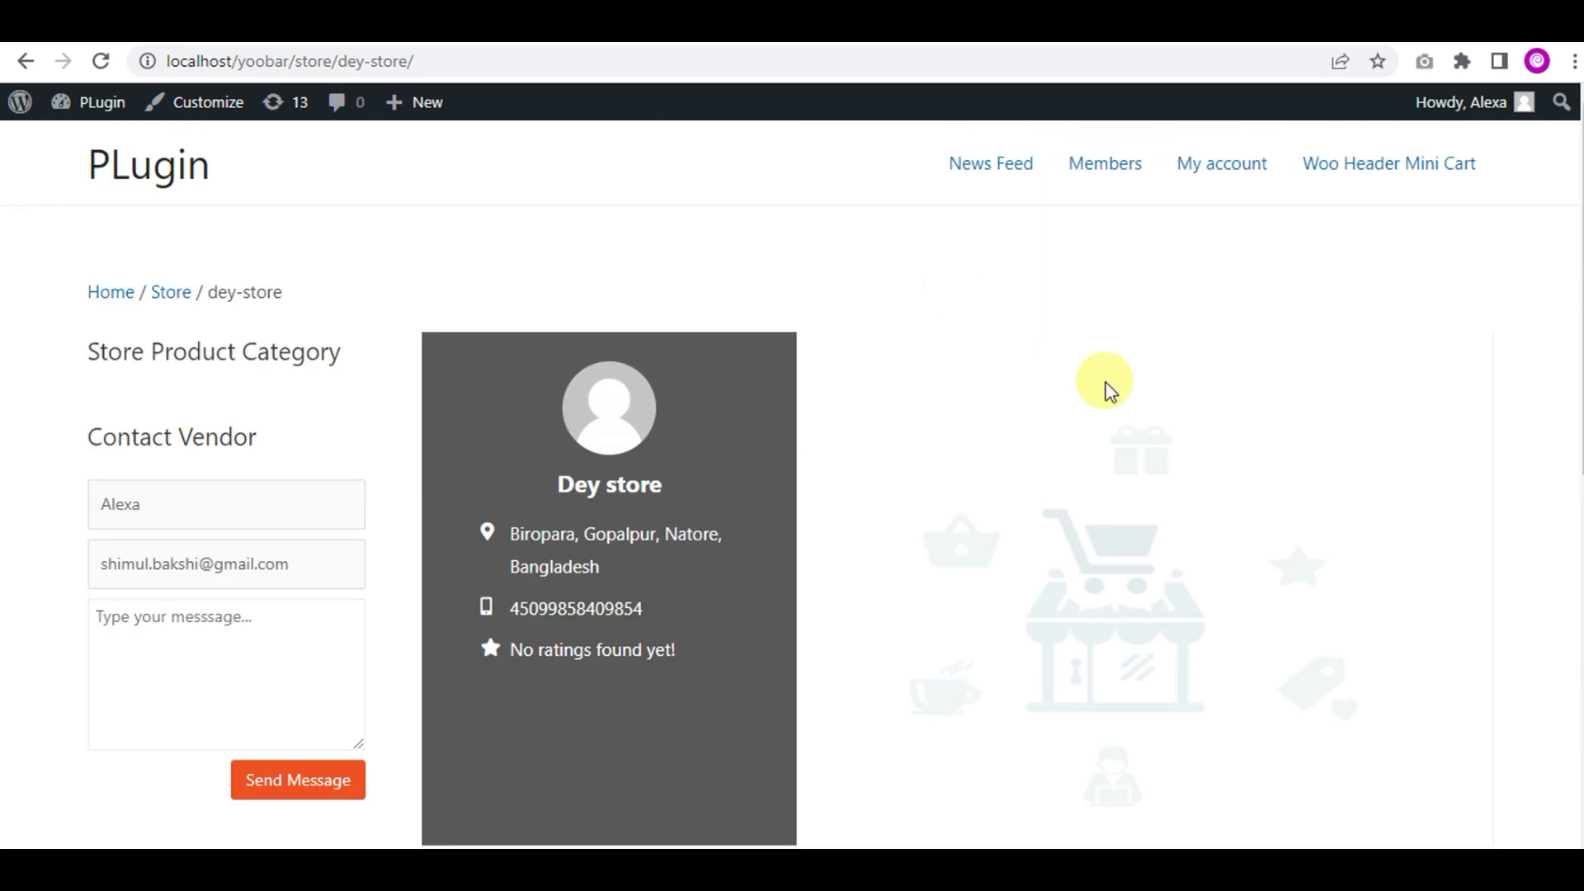
scroll(1336, 545, "down", 4)
scroll(619, 545, "up", 2)
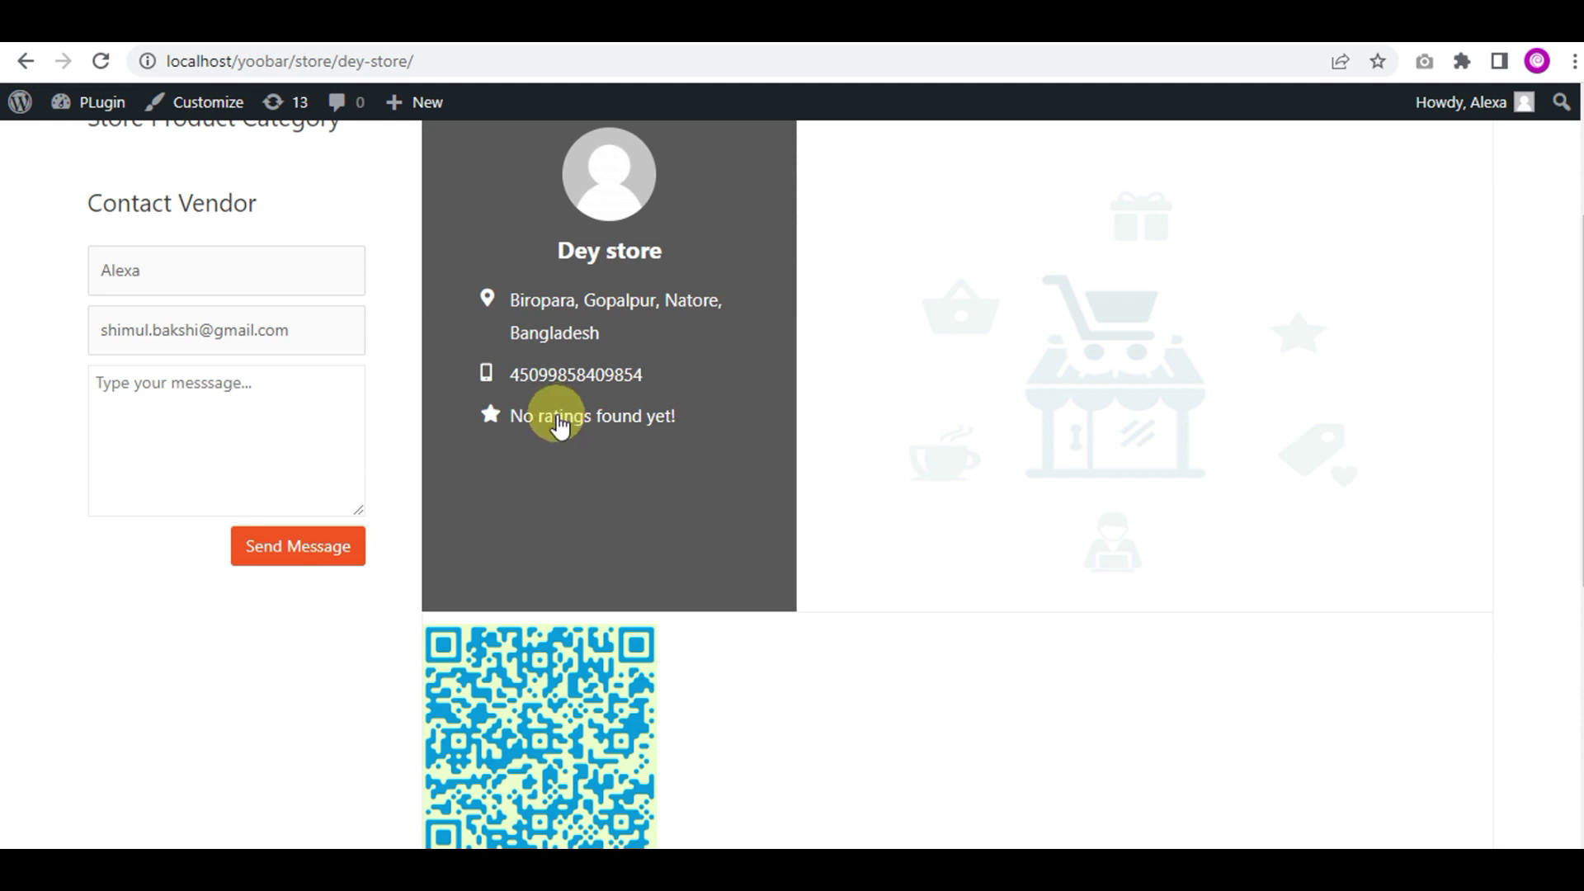
scroll(559, 423, "up", 3)
scroll(556, 484, "down", 4)
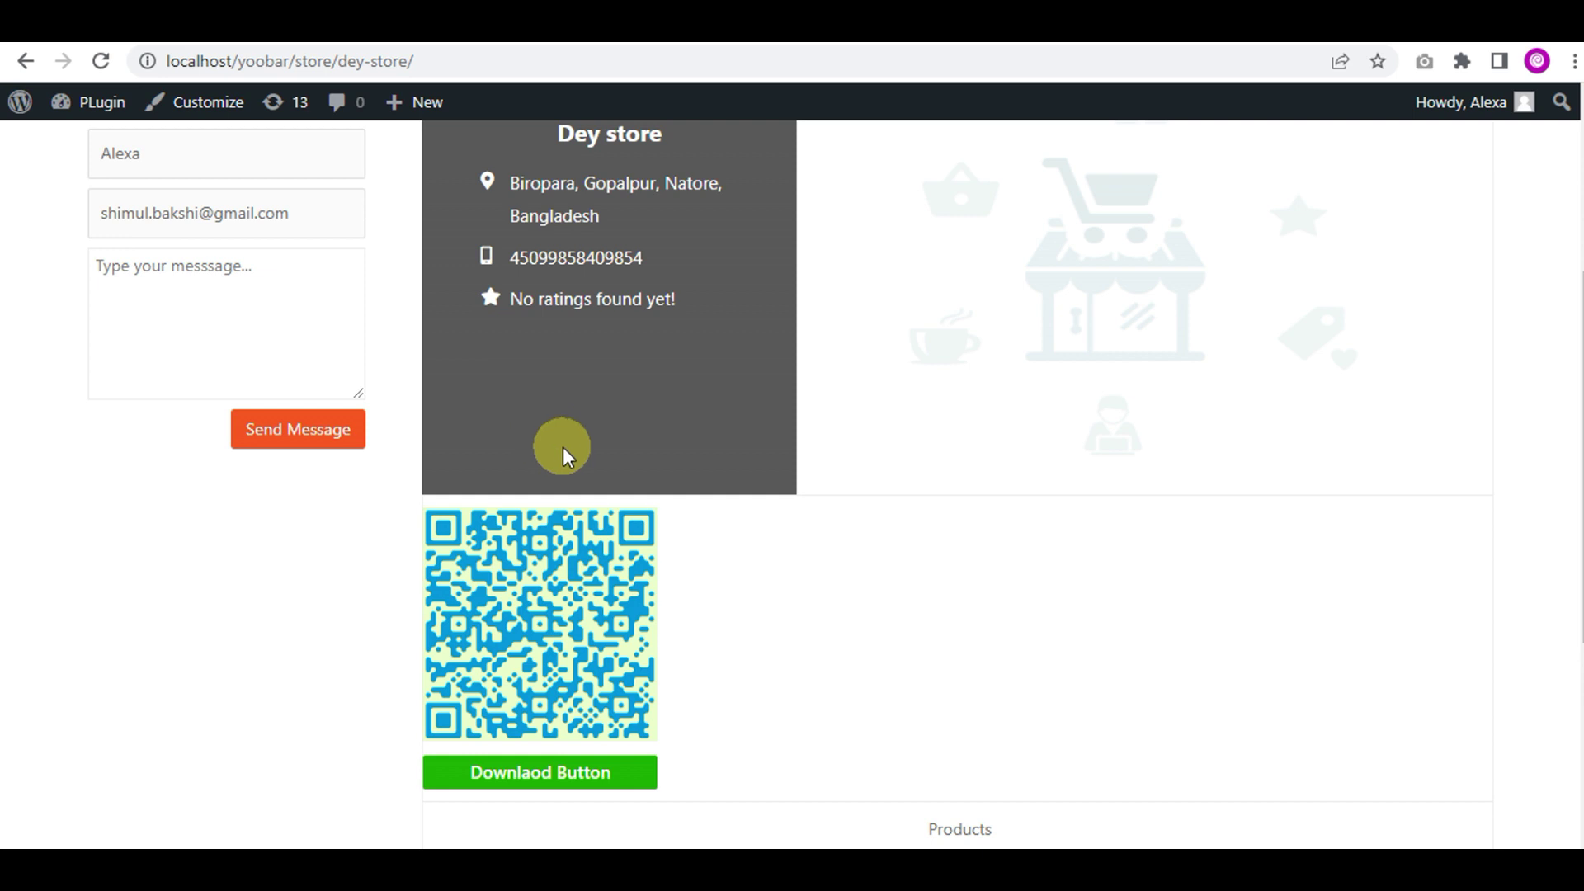
scroll(576, 437, "up", 3)
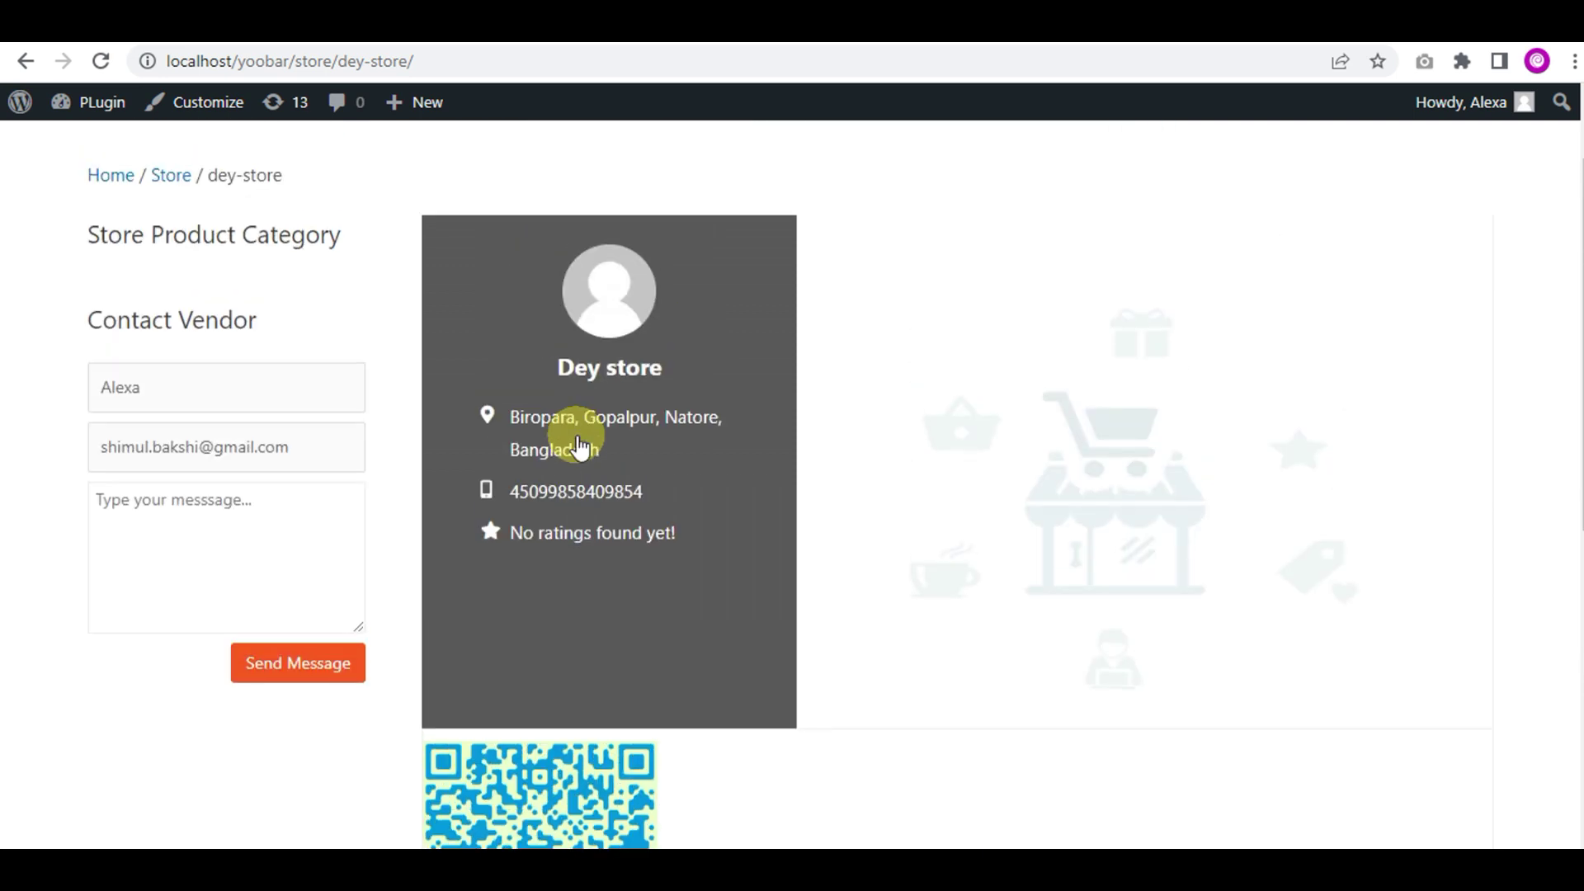
scroll(576, 431, "down", 4)
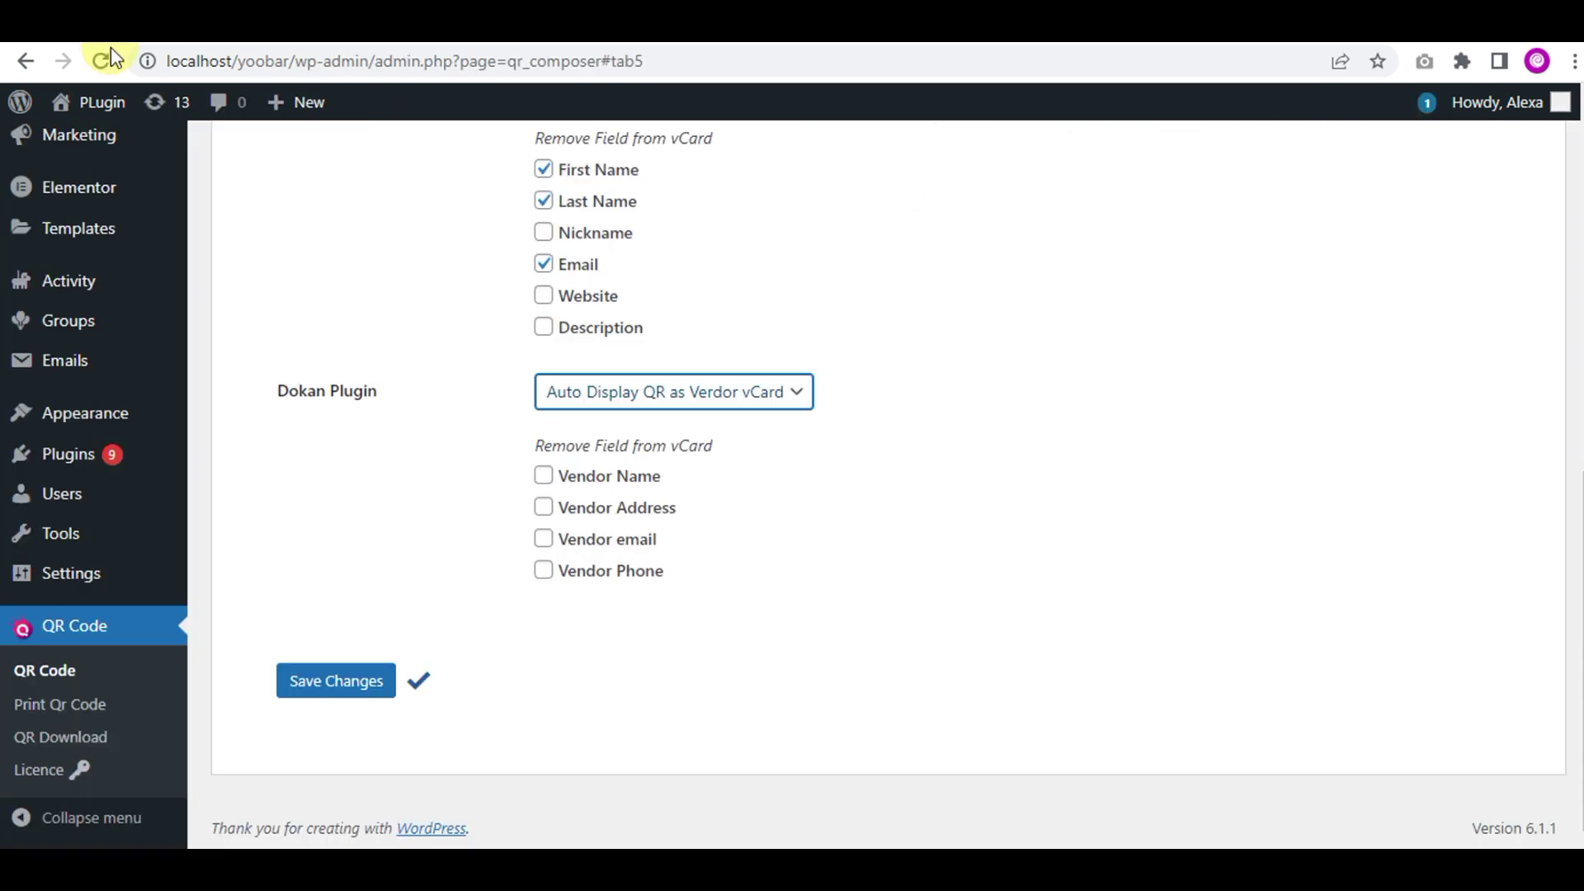
Choose 'Shortcode for Verdor vCard' and copy the [dokhan-qrc-composer] shortcode.
left_click(787, 399)
left_click(701, 491)
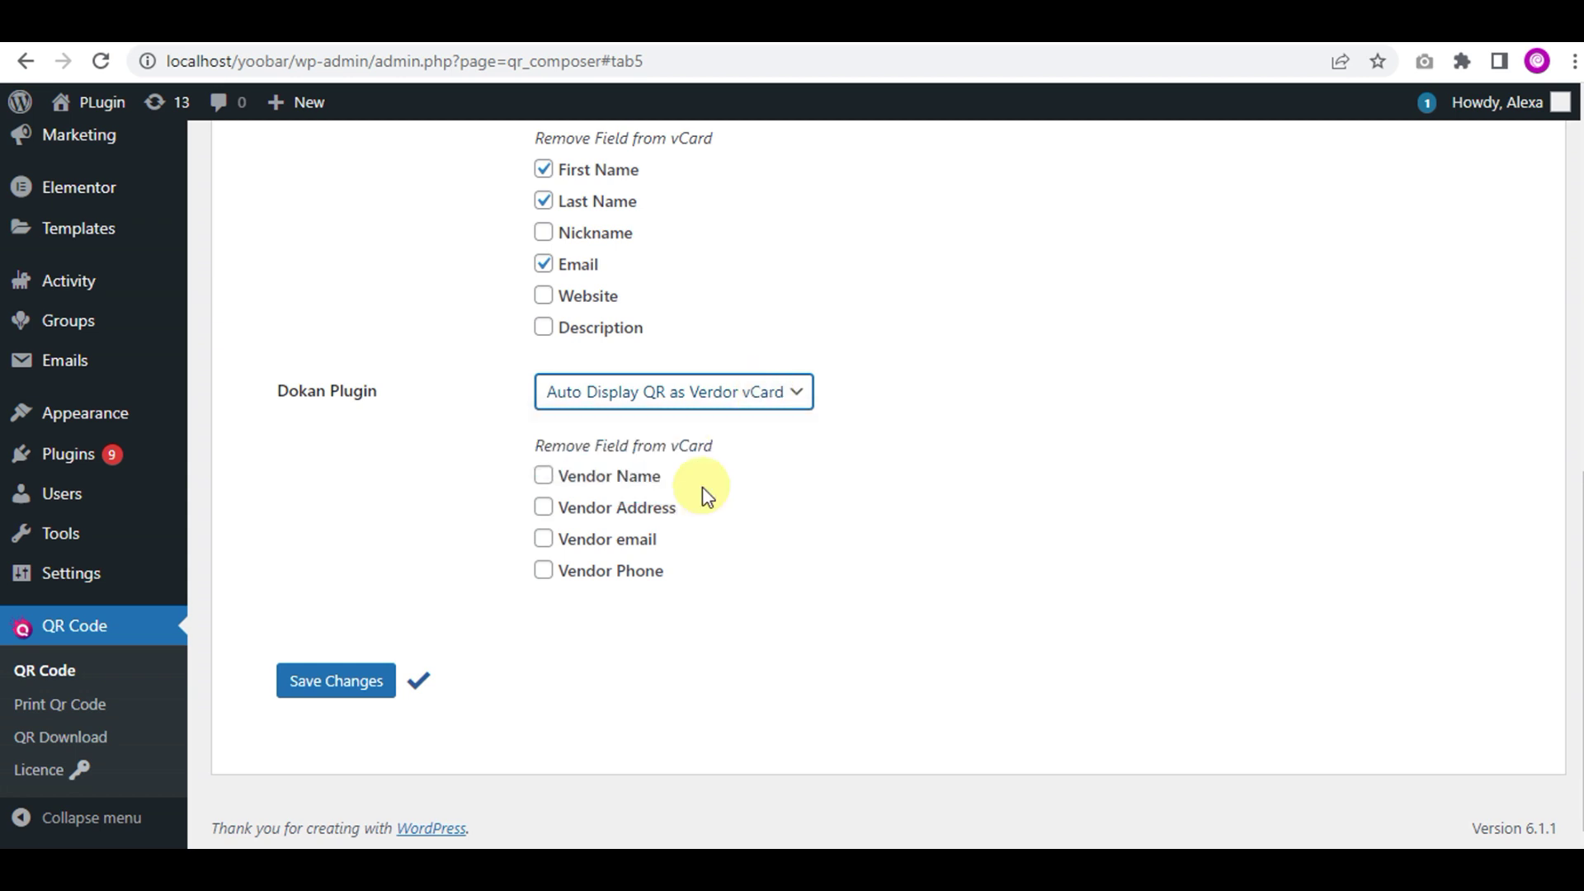
left_click_drag(824, 390, 996, 391)
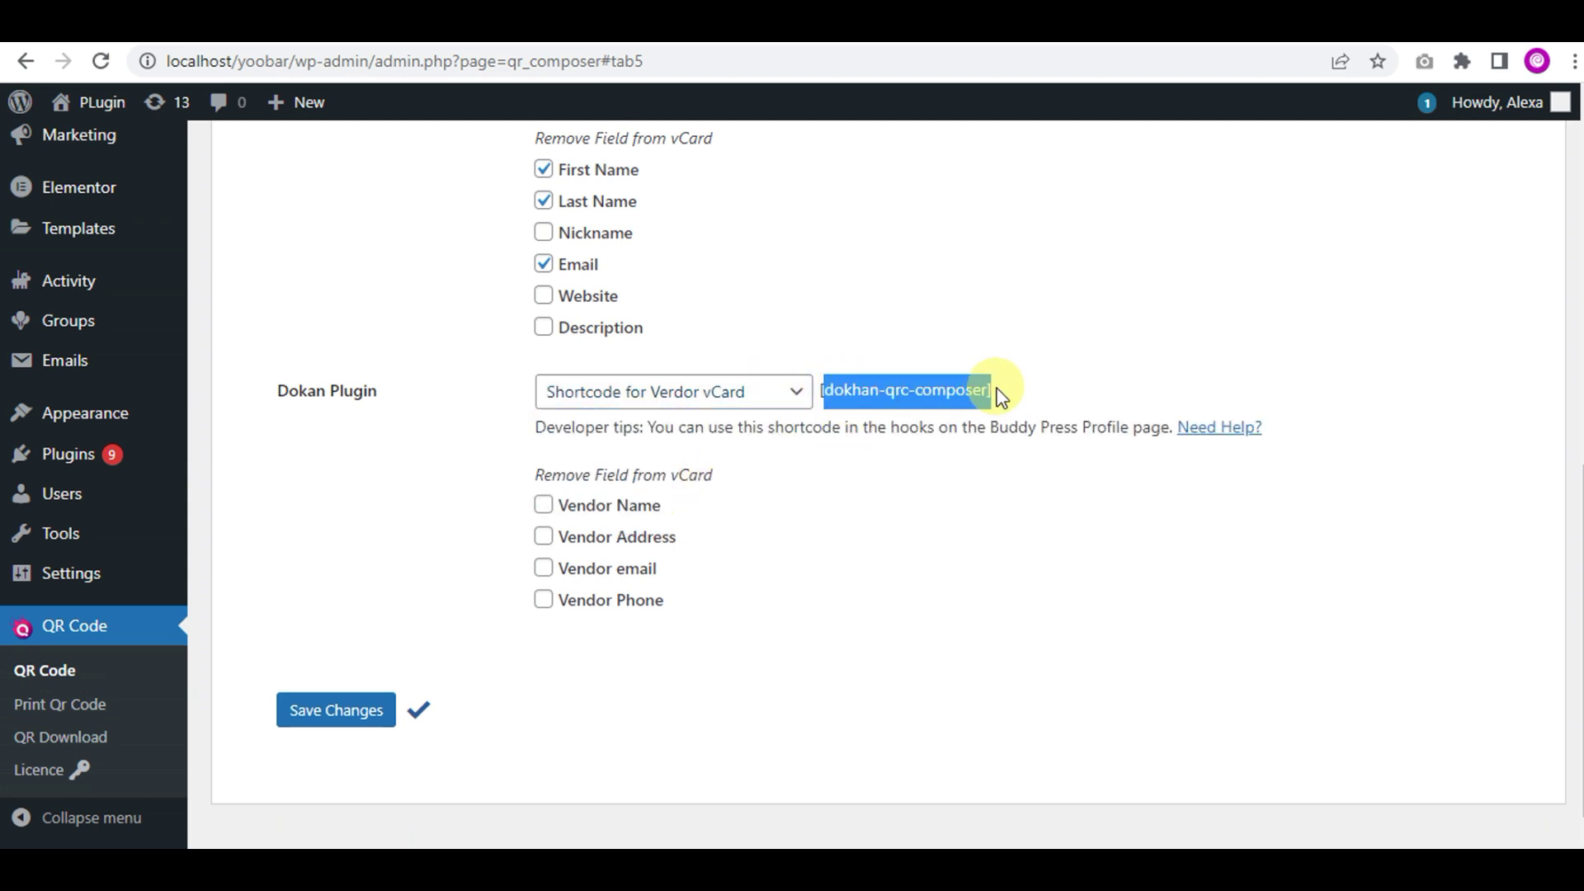
key("ctrl+c")
left_click(1009, 484)
left_click_drag(821, 390, 988, 389)
Go back to the Dey store vendor page and look over the sections below the store card.
left_click(1000, 48)
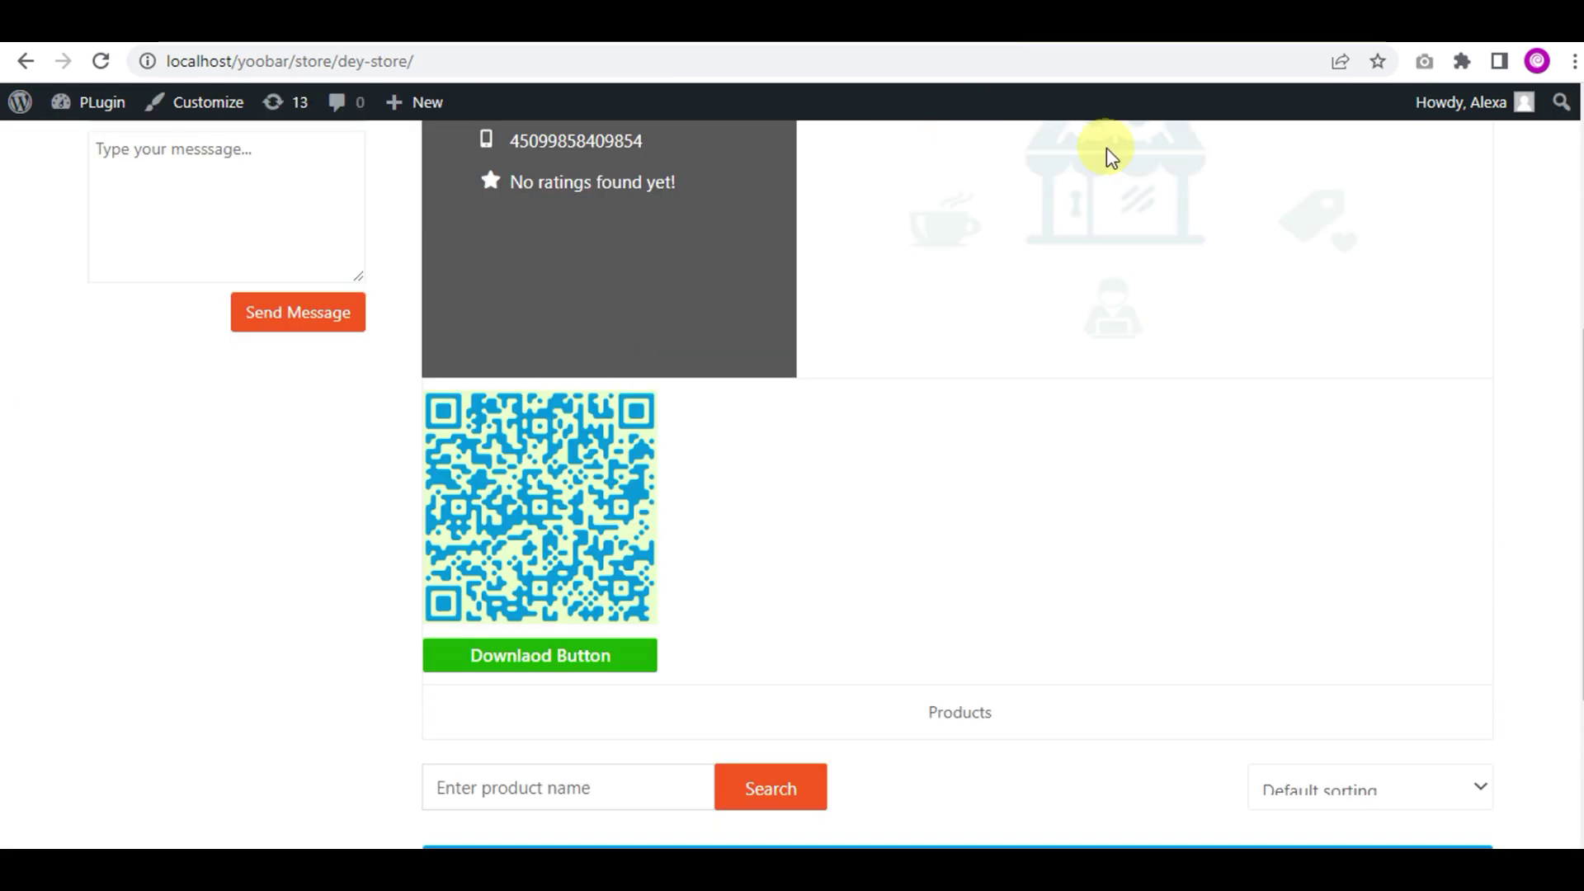
scroll(769, 570, "up", 5)
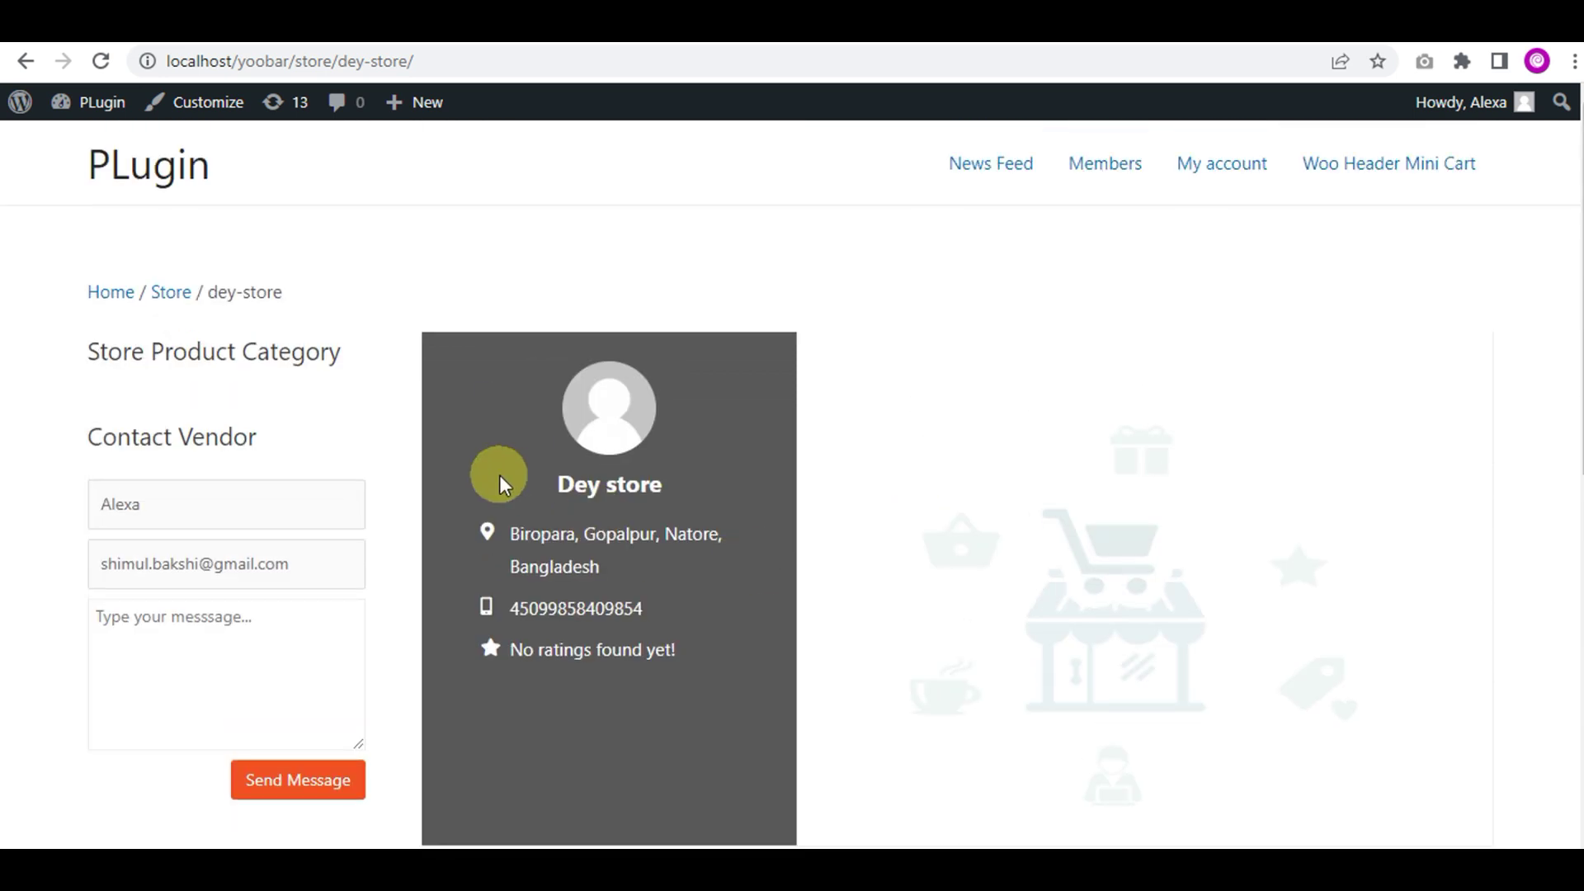
mouse_move(251, 436)
left_mouse_down()
mouse_move(23, 394)
mouse_move(24, 338)
left_mouse_up()
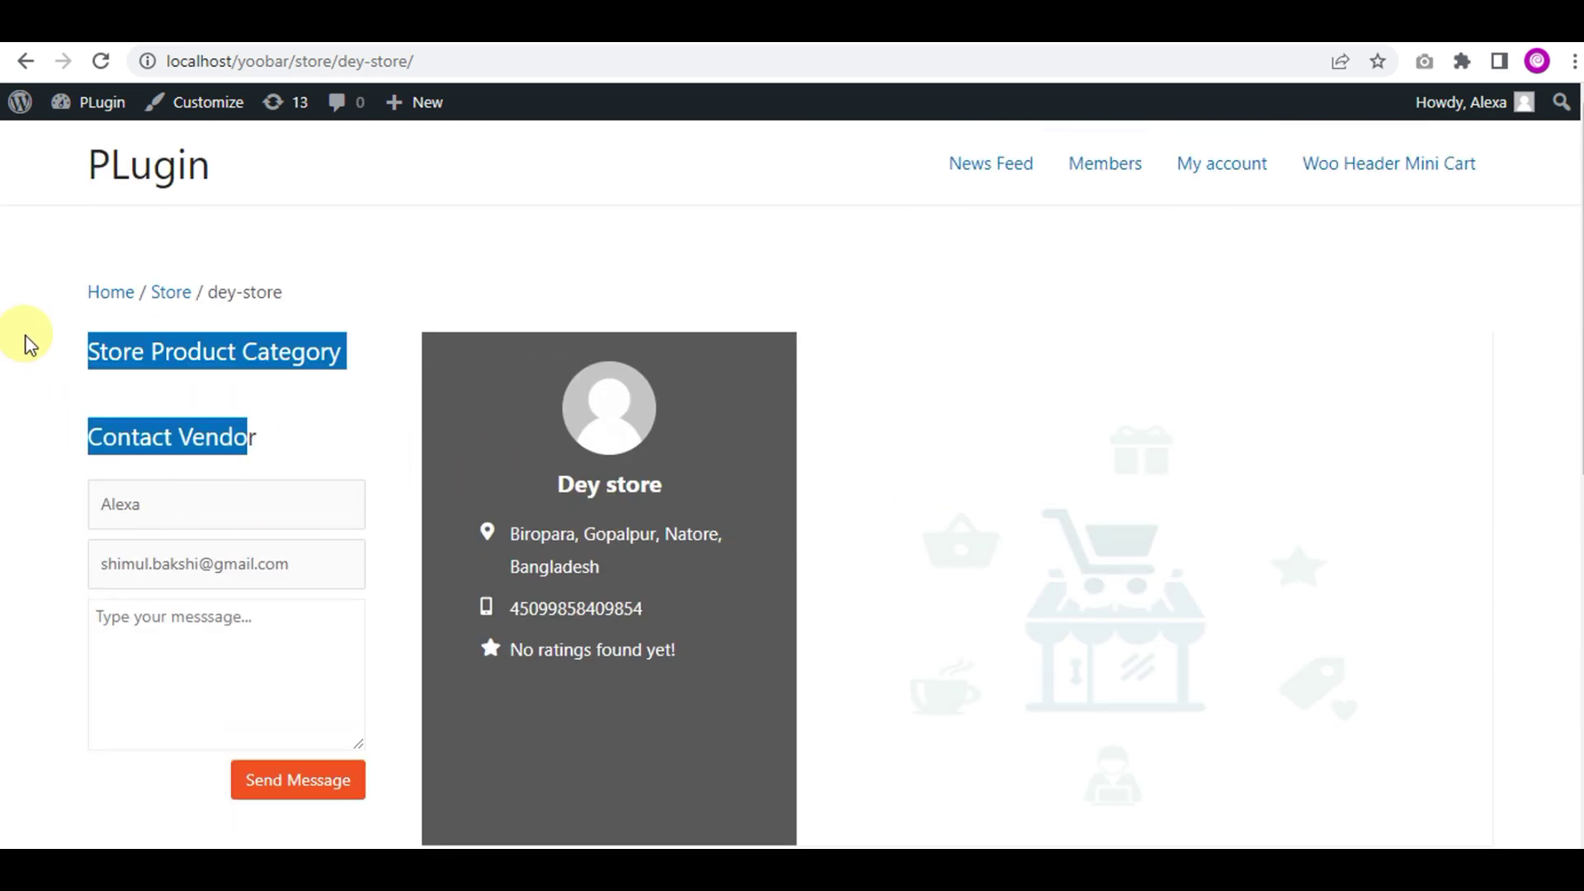
left_click(673, 446)
scroll(672, 444, "down", 3)
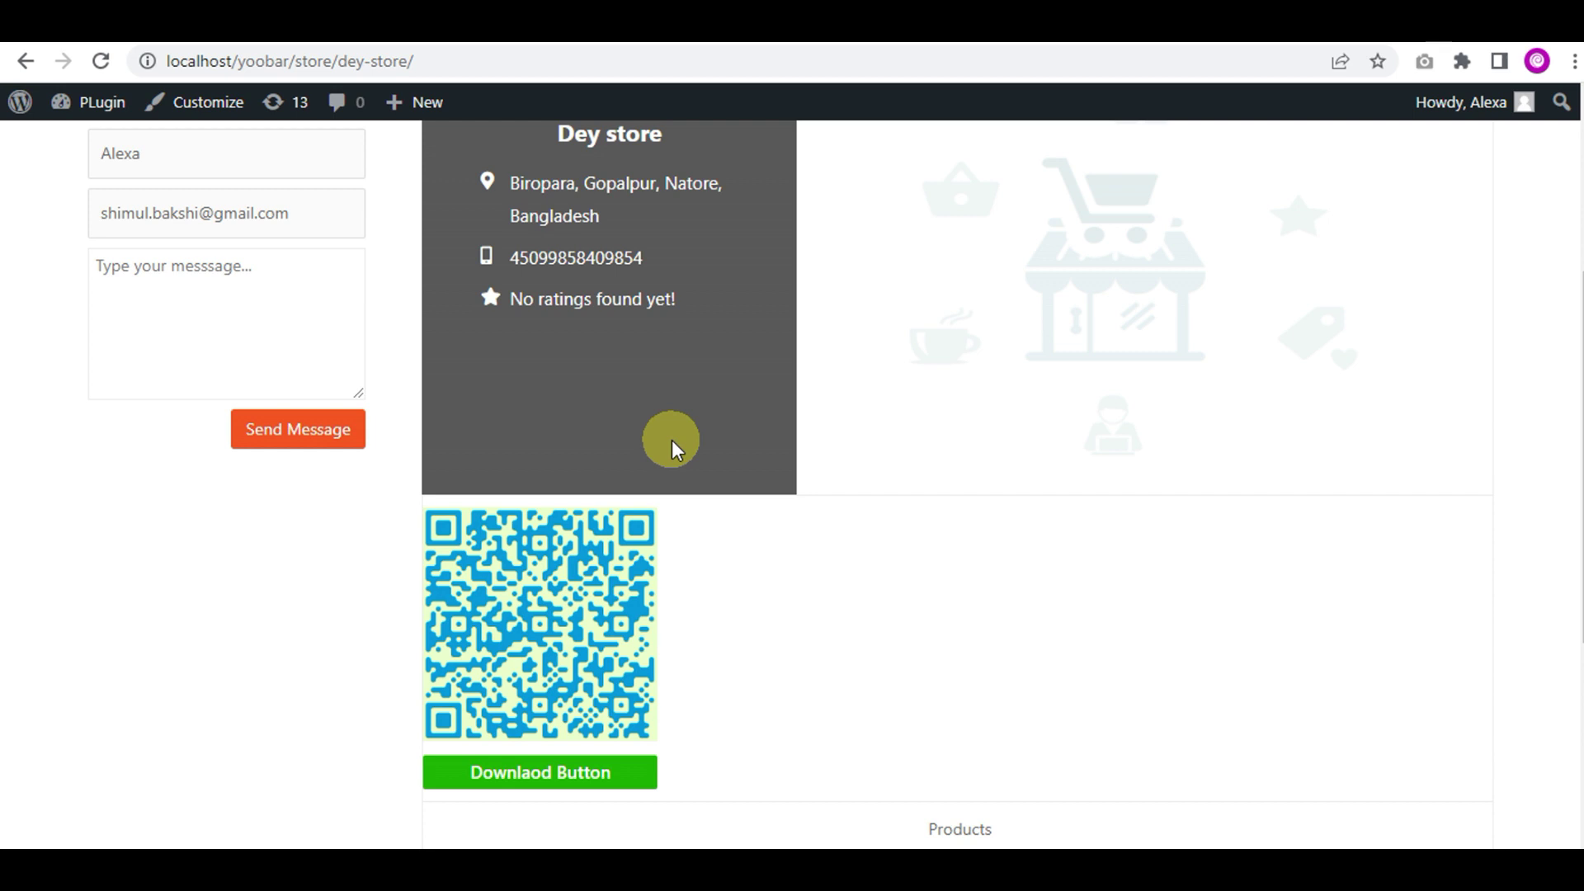
scroll(673, 446, "down", 3)
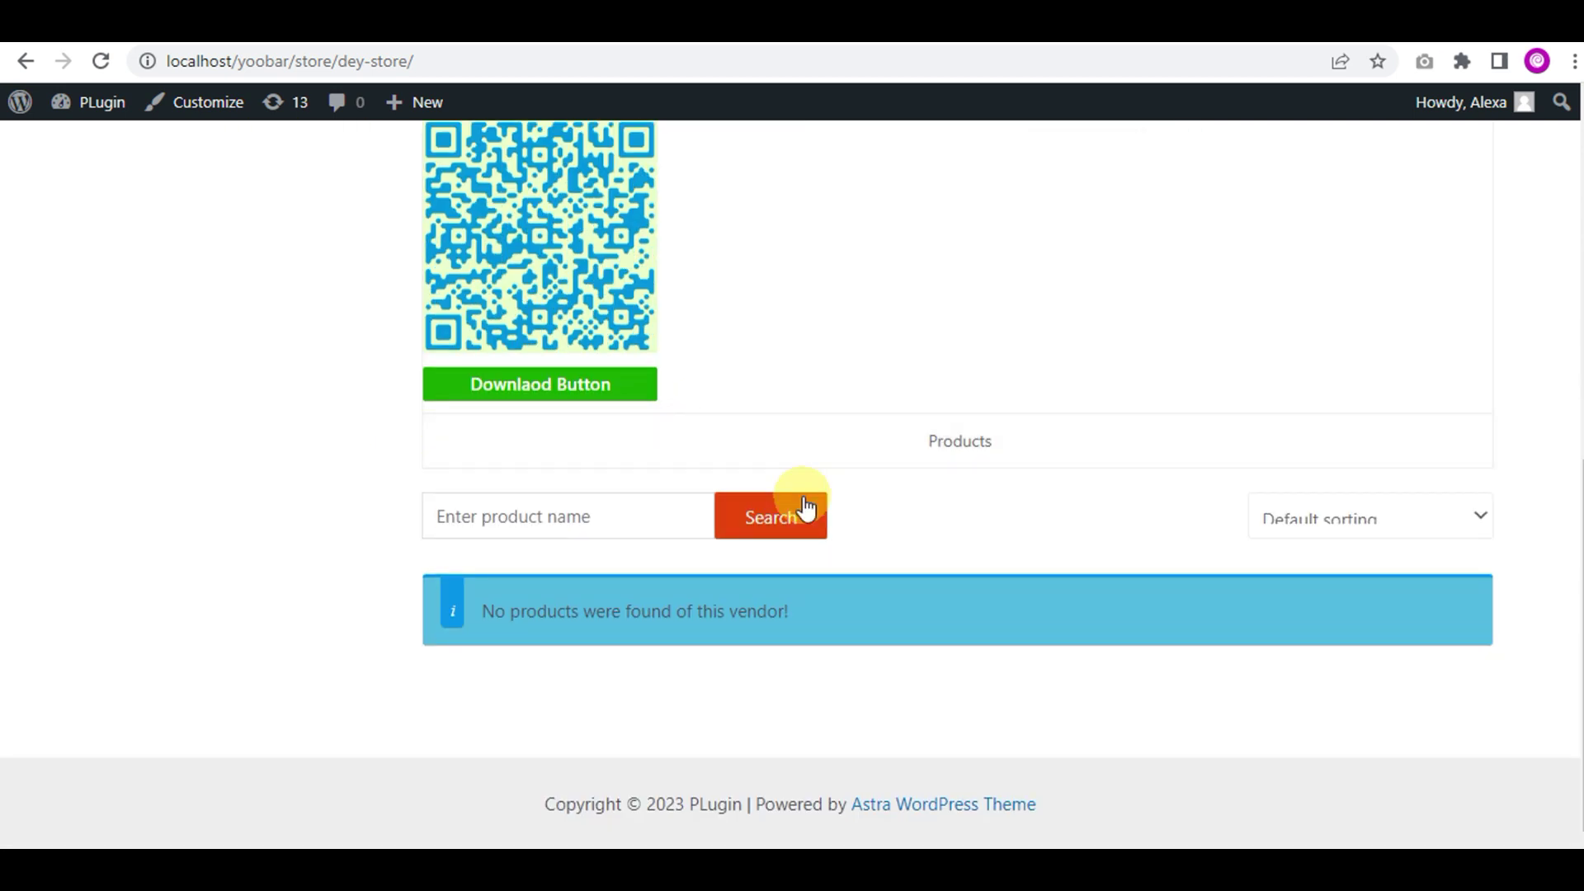
scroll(805, 506, "up", 2)
scroll(824, 507, "up", 3)
scroll(824, 507, "up", 1)
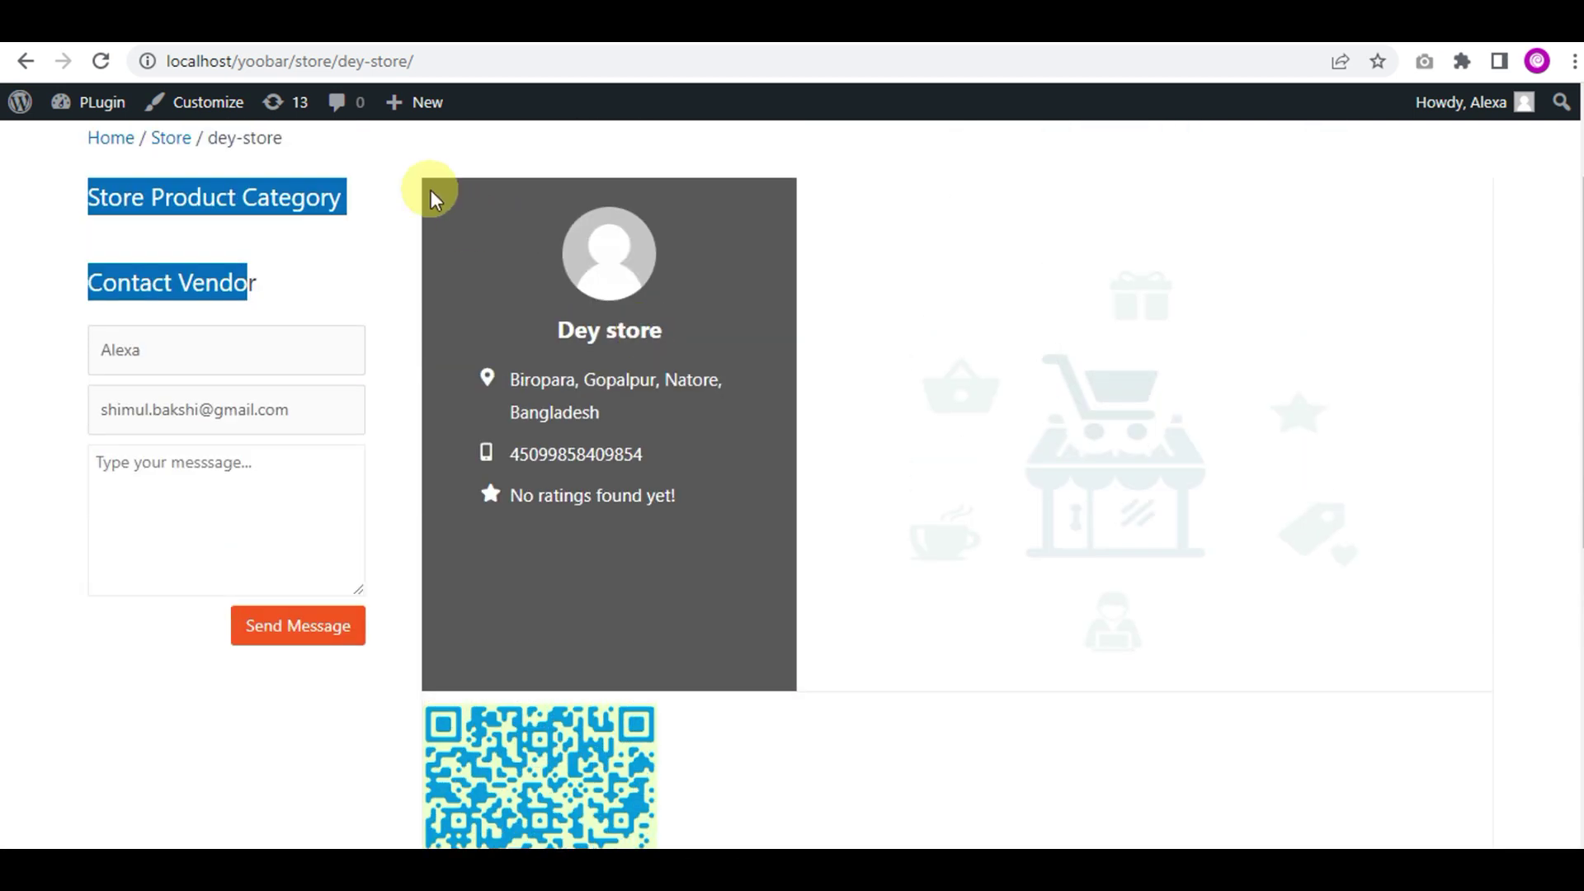